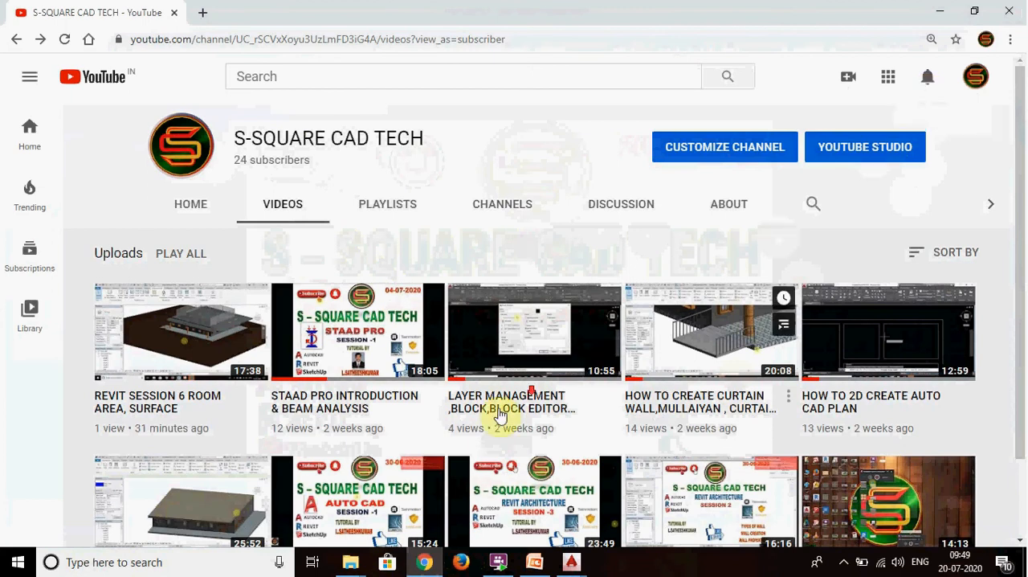
{"action": "scroll", "coordinate": [490, 409], "scroll_direction": "down", "scroll_amount": 2}
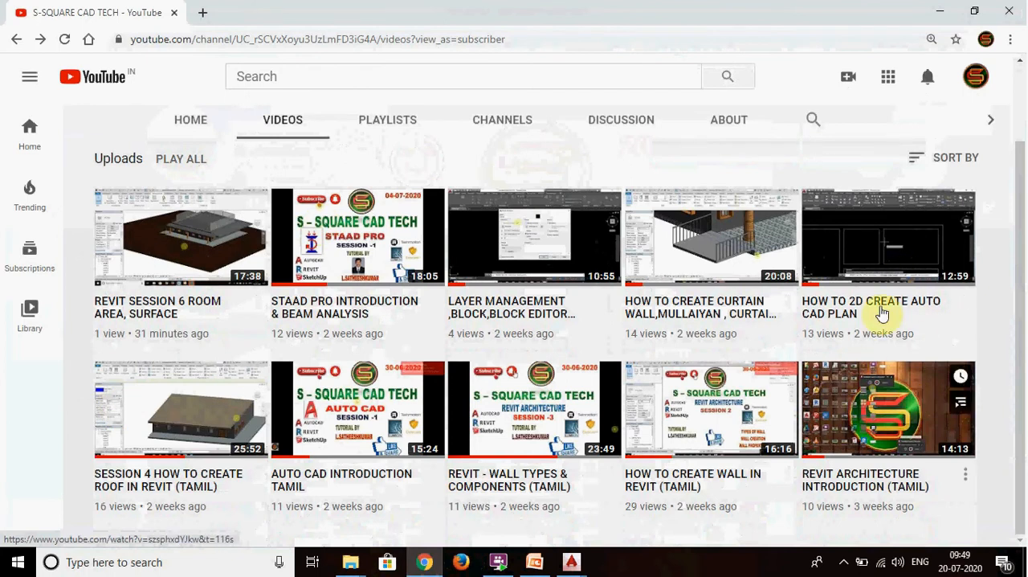
{"action": "scroll", "coordinate": [666, 394], "scroll_direction": "up", "scroll_amount": 2}
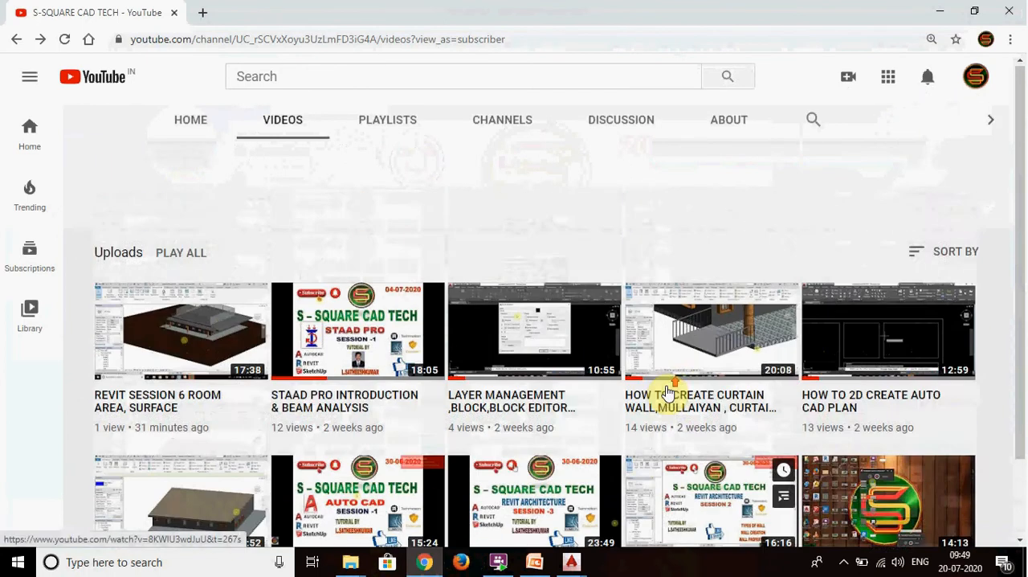
{"action": "scroll", "coordinate": [666, 394], "scroll_direction": "down", "scroll_amount": 1}
{"action": "scroll", "coordinate": [670, 395], "scroll_direction": "up", "scroll_amount": 1}
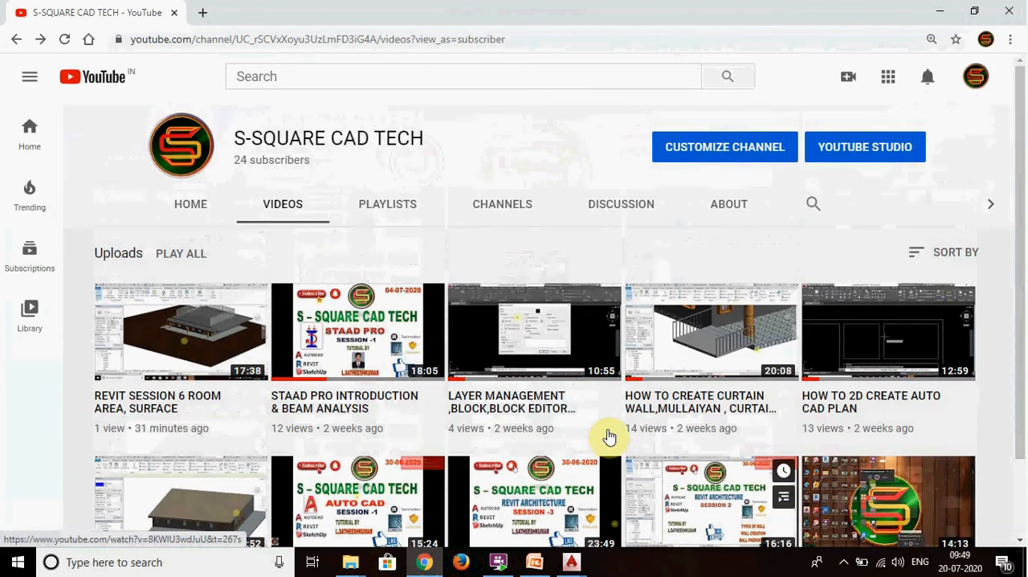
- Switch to AutoCAD and bring up the house plan in Drawing1.dwg
{"action": "mouse_move", "coordinate": [498, 561]}
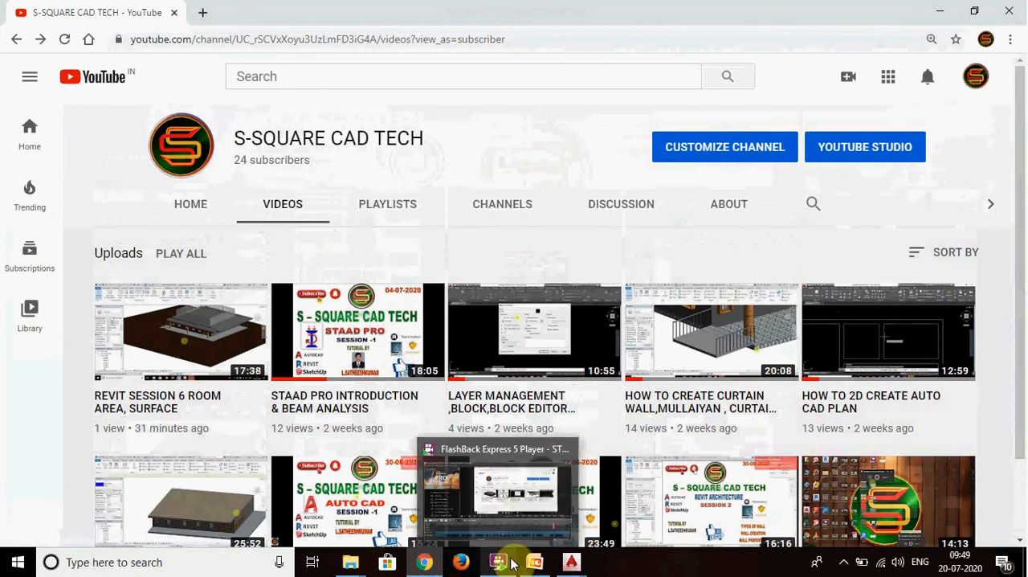
{"action": "left_click", "coordinate": [566, 458]}
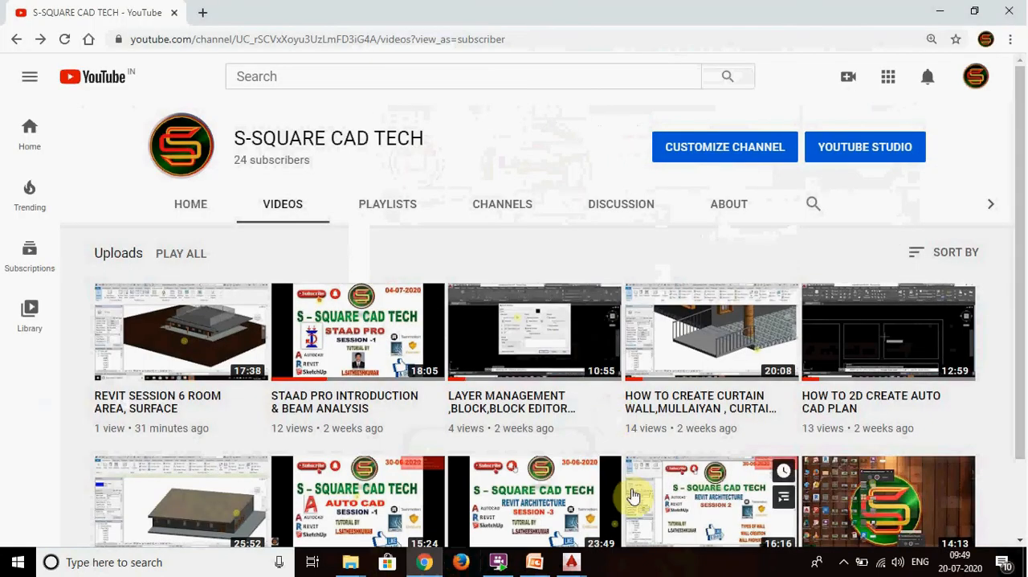
{"action": "mouse_move", "coordinate": [580, 561]}
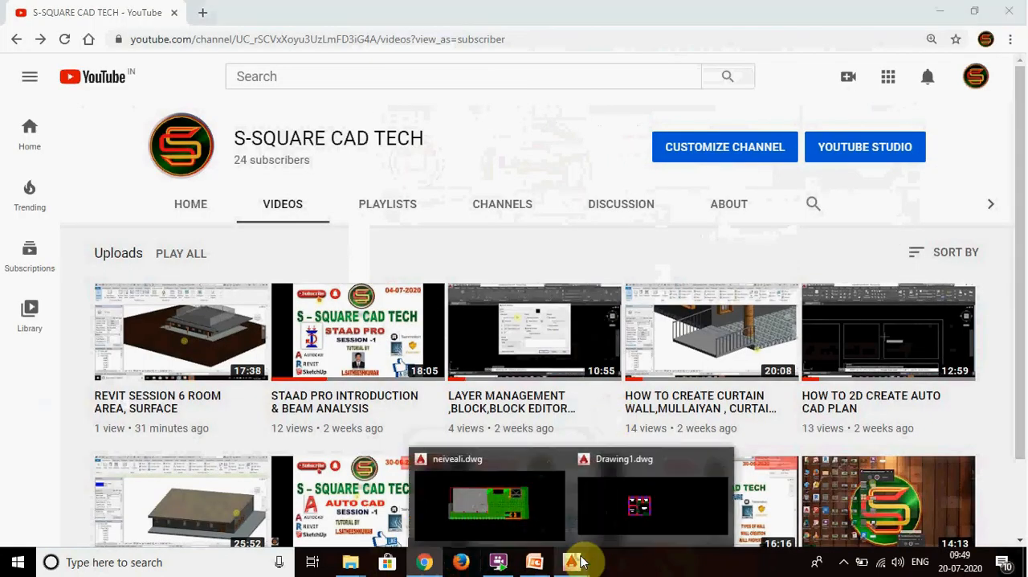
{"action": "left_click", "coordinate": [630, 492]}
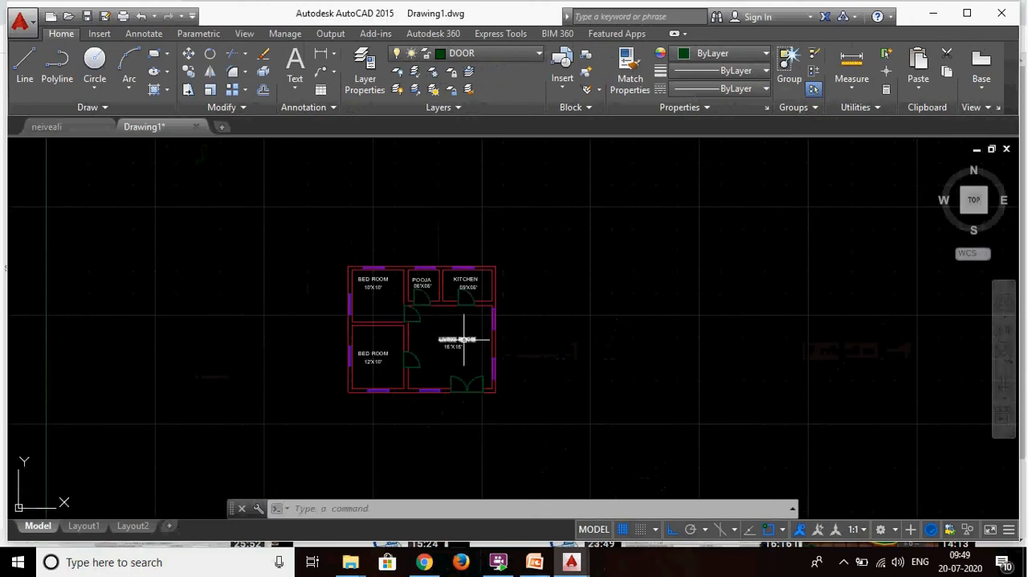
- Add a linear dimension across the overall width of the plan's upper outer wall, placing it just above the wall
{"action": "scroll", "coordinate": [463, 341], "scroll_direction": "up", "scroll_amount": 5}
{"action": "scroll", "coordinate": [450, 341], "scroll_direction": "down", "scroll_amount": 5}
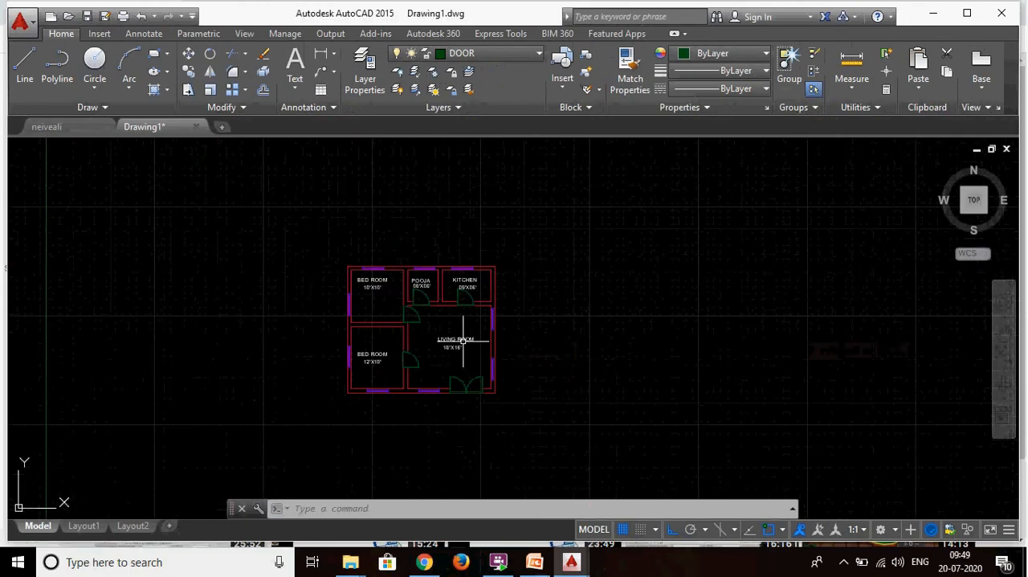
{"action": "scroll", "coordinate": [459, 344], "scroll_direction": "up", "scroll_amount": 3}
{"action": "scroll", "coordinate": [493, 278], "scroll_direction": "up", "scroll_amount": 1}
{"action": "scroll", "coordinate": [493, 277], "scroll_direction": "down", "scroll_amount": 5}
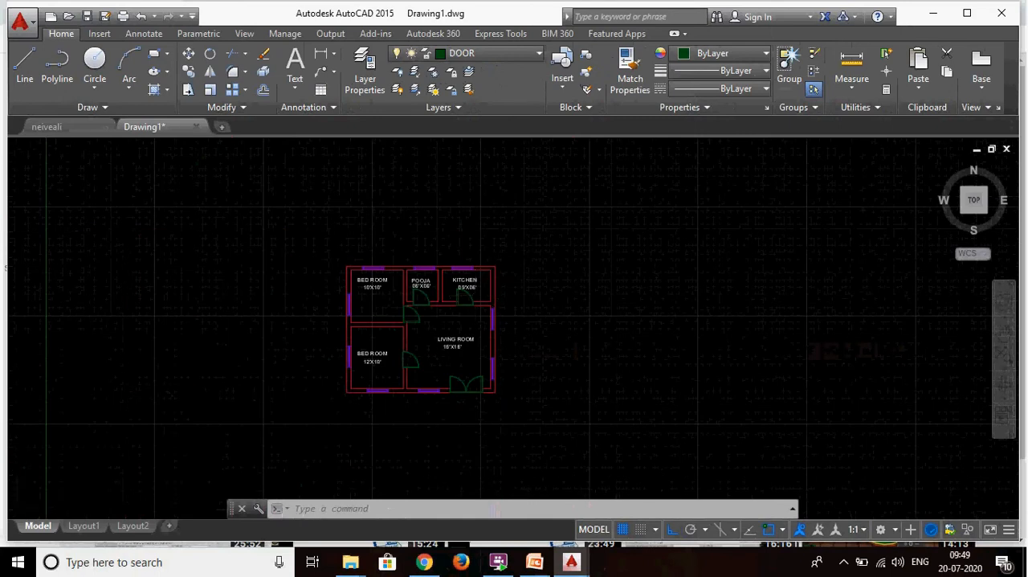
{"action": "scroll", "coordinate": [474, 295], "scroll_direction": "up", "scroll_amount": 4}
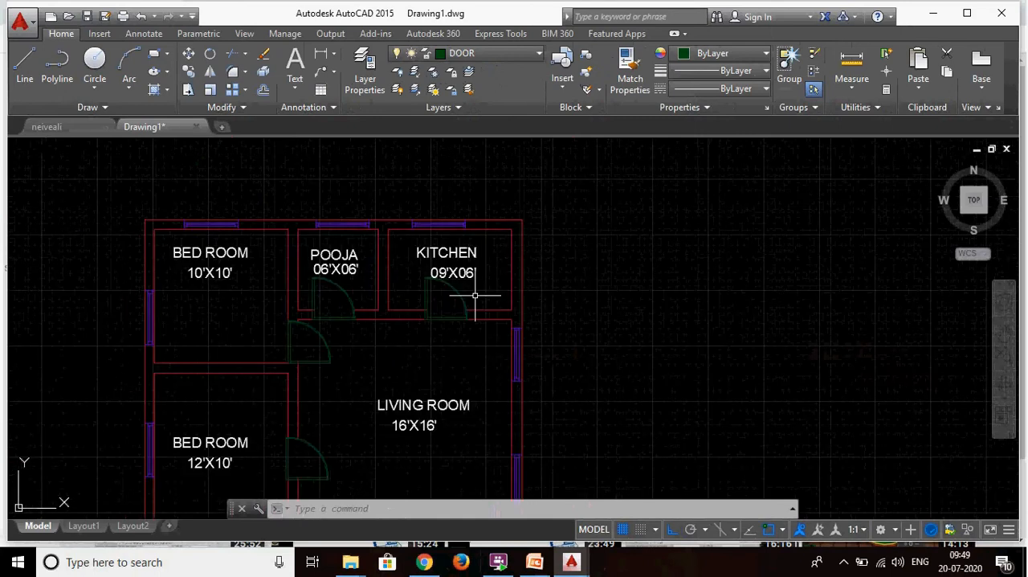
{"action": "type", "text": "diml"}
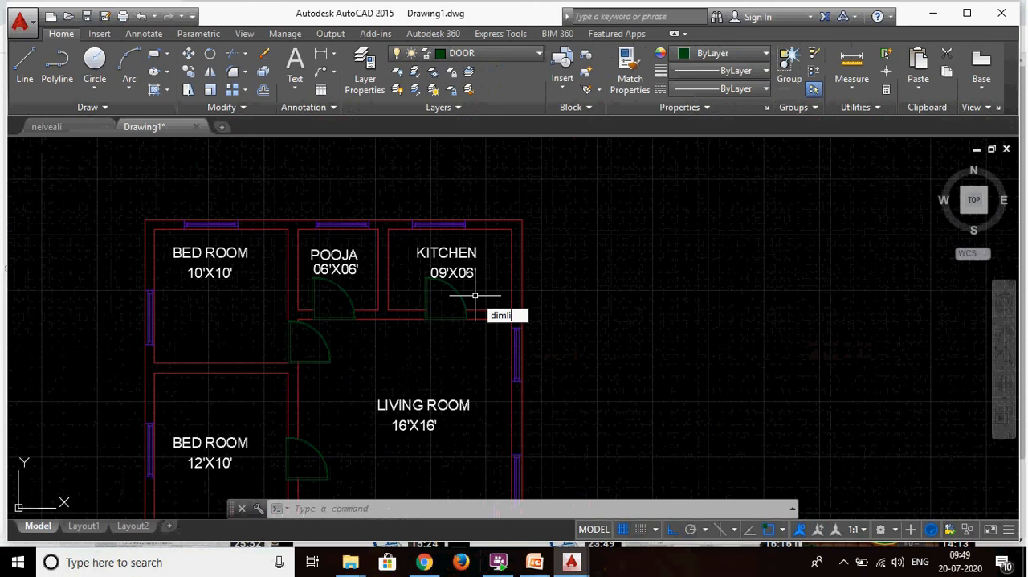
{"action": "type", "text": "i"}
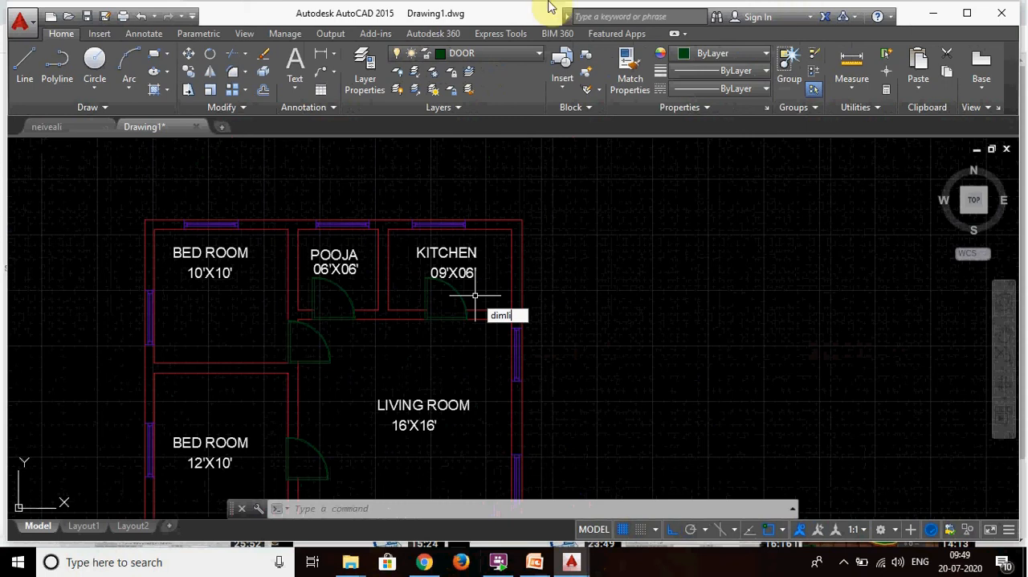
{"action": "type", "text": "n"}
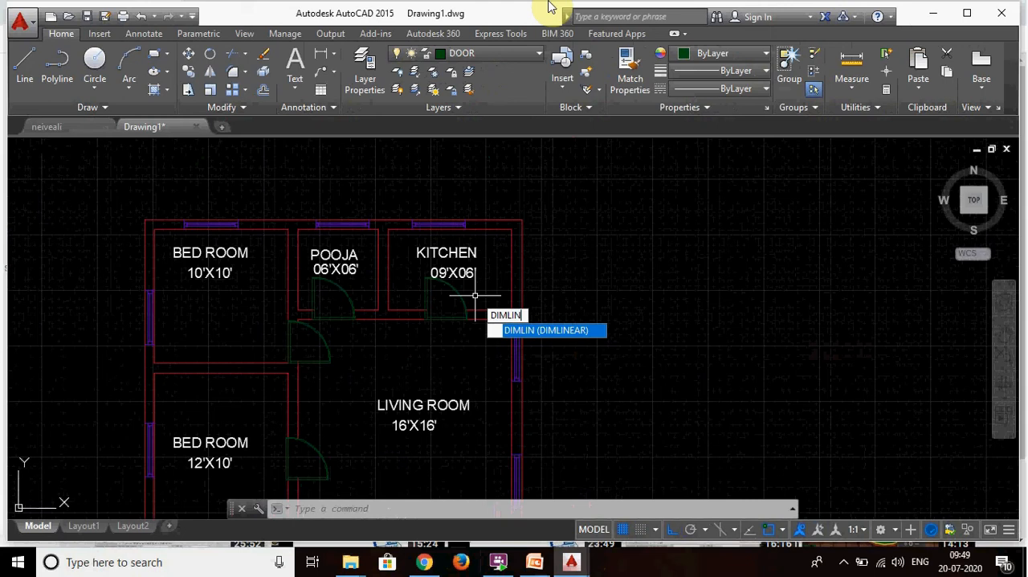
{"action": "key", "text": "Return"}
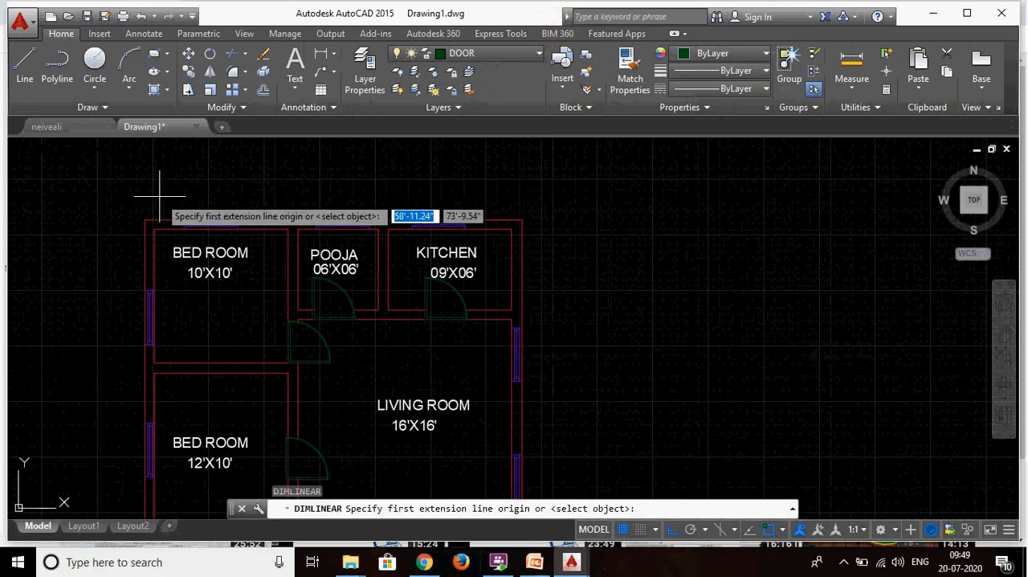
{"action": "left_click", "coordinate": [145, 219]}
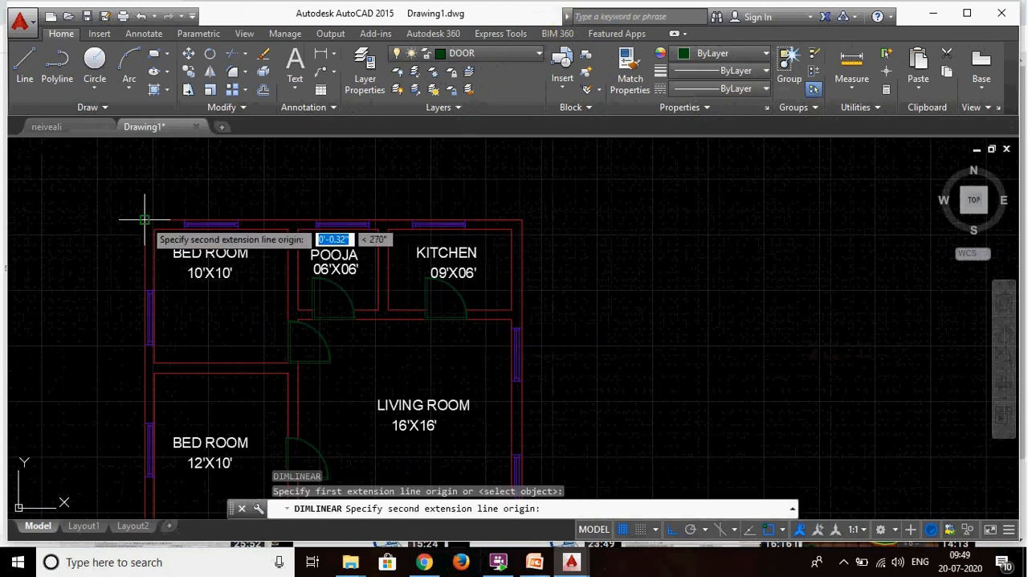
{"action": "left_click", "coordinate": [522, 218]}
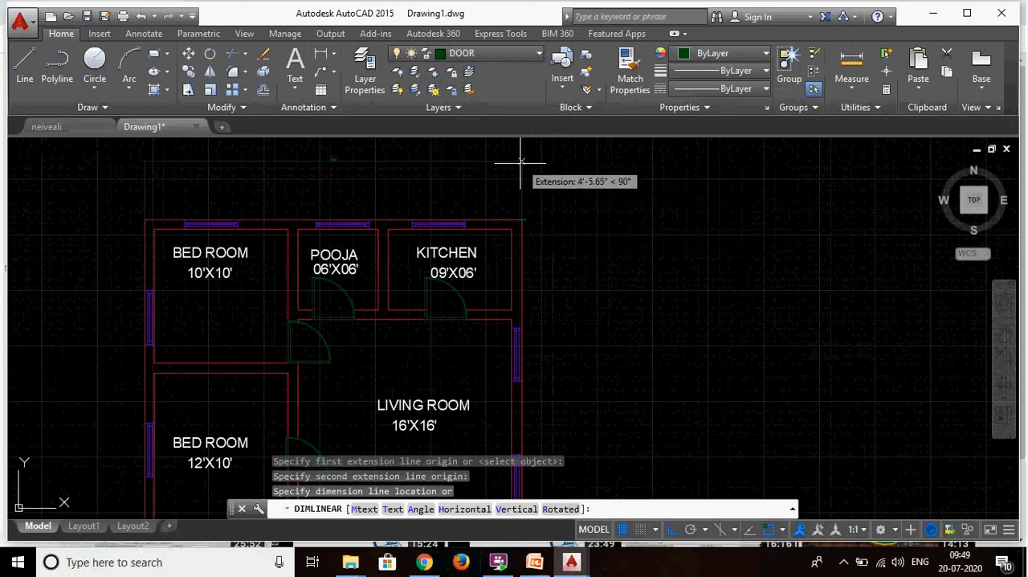
{"action": "left_click", "coordinate": [567, 187]}
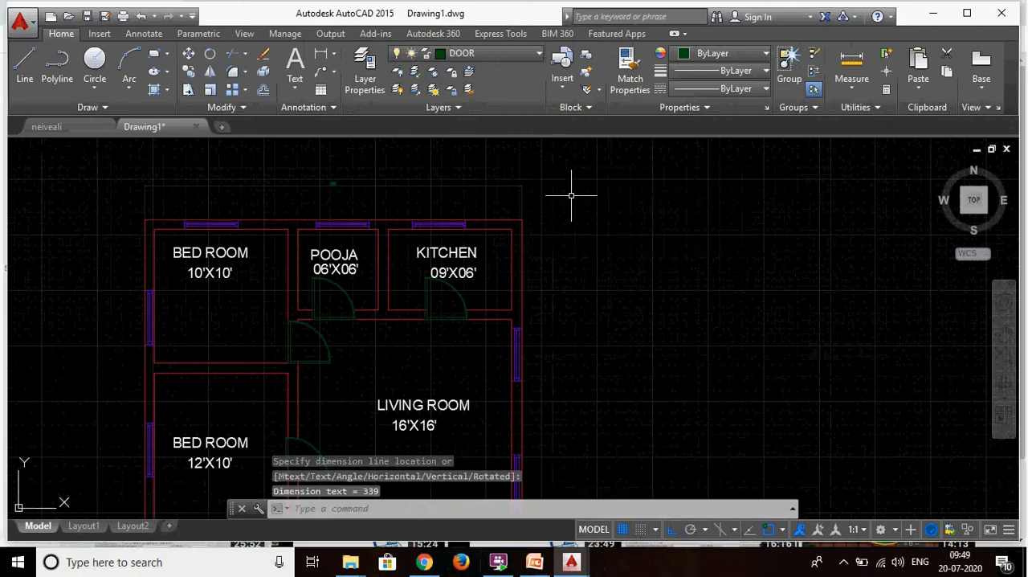
{"action": "key", "text": "Escape"}
{"action": "key", "text": "Escape"}
- Move the overall width dimension above the plan to the DIMENSION layer and clear the selection
{"action": "left_click", "coordinate": [563, 179]}
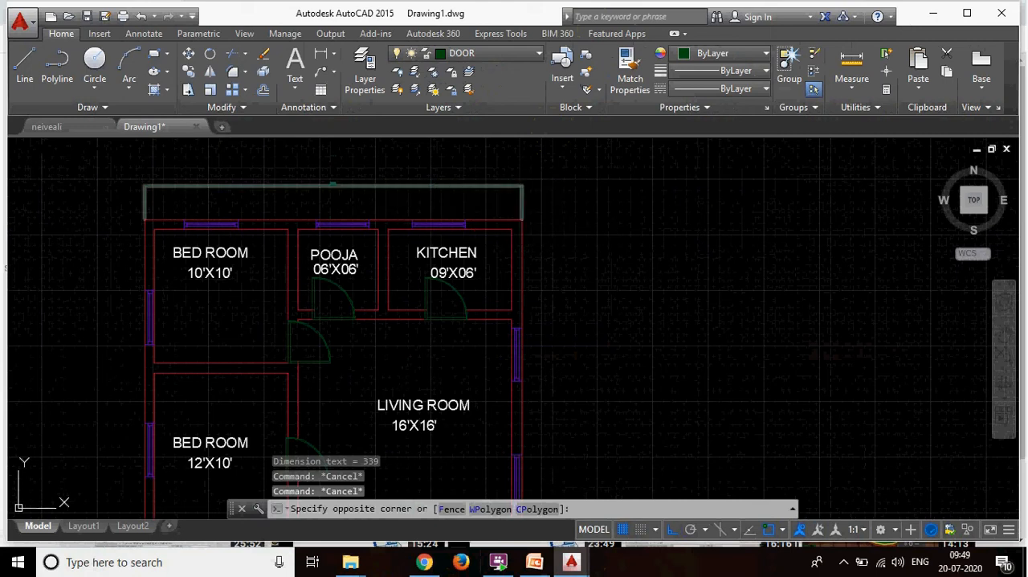
{"action": "left_click", "coordinate": [143, 218]}
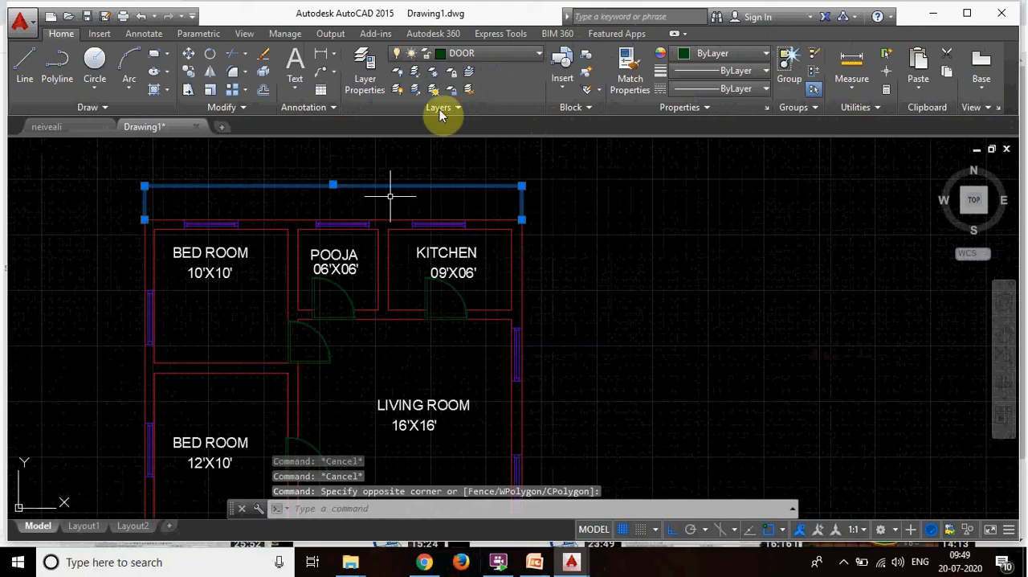
{"action": "left_click", "coordinate": [484, 56]}
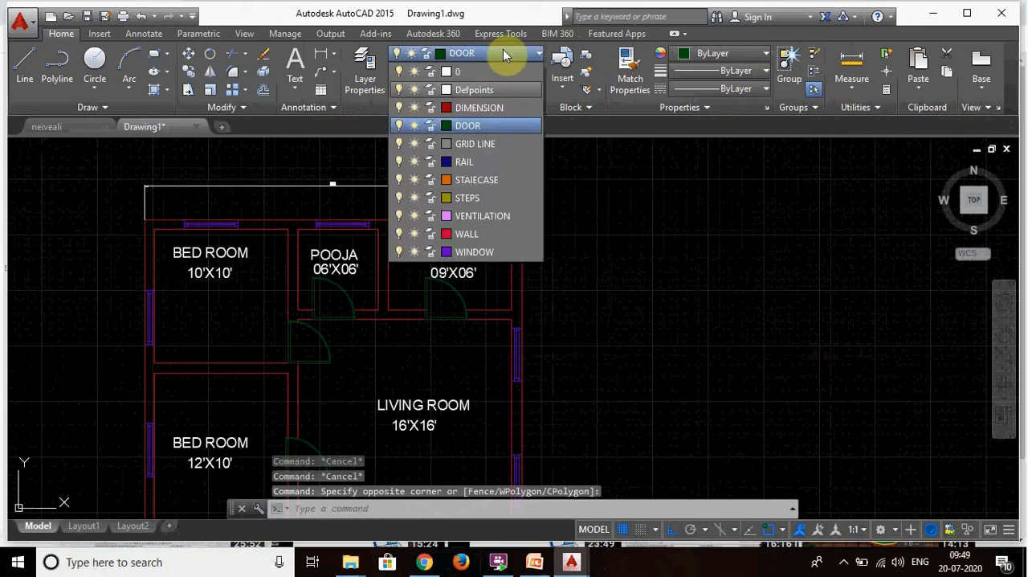
{"action": "left_click", "coordinate": [480, 107]}
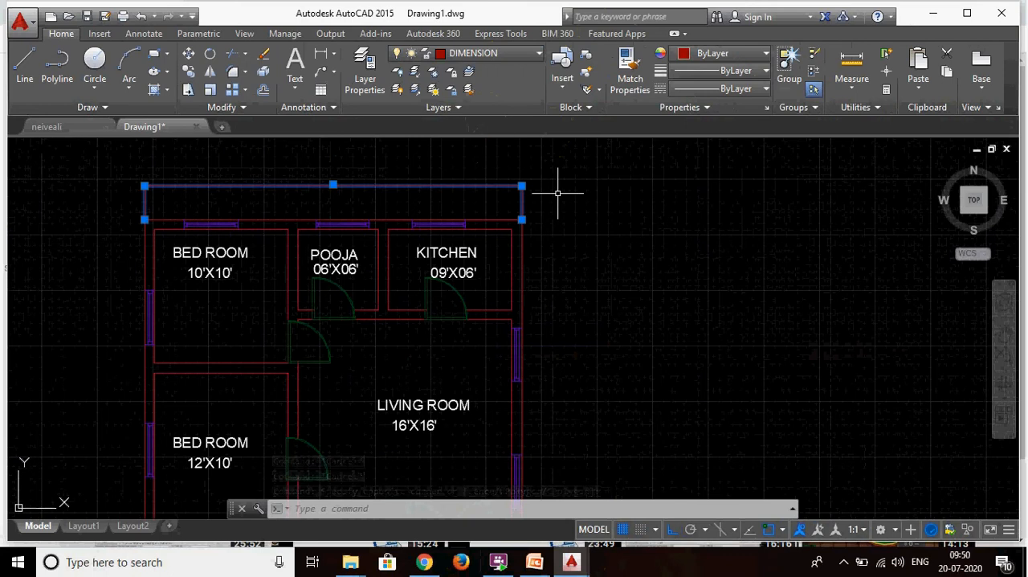
{"action": "key", "text": "Escape"}
- Examine the arrowheads and text size of the overall width dimension up close
{"action": "scroll", "coordinate": [554, 194], "scroll_direction": "up", "scroll_amount": 6}
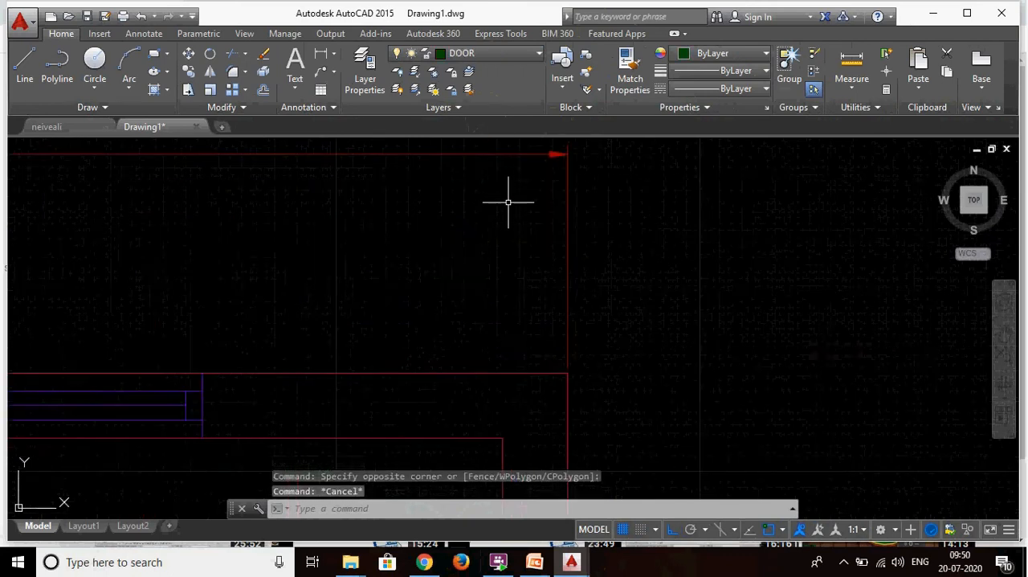
{"action": "scroll", "coordinate": [772, 252], "scroll_direction": "down", "scroll_amount": 7}
{"action": "scroll", "coordinate": [749, 255], "scroll_direction": "up", "scroll_amount": 5}
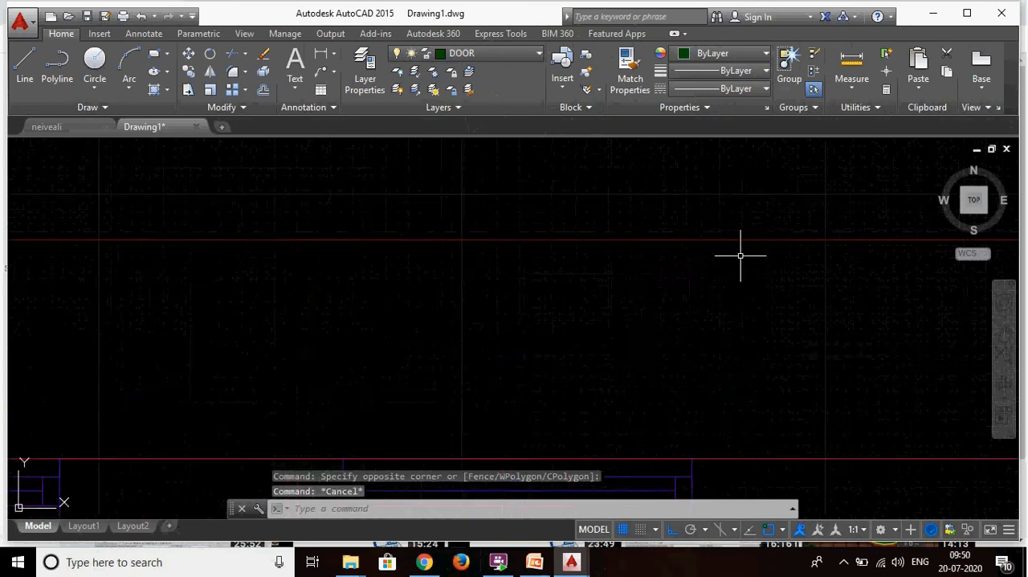
{"action": "scroll", "coordinate": [544, 213], "scroll_direction": "down", "scroll_amount": 6}
{"action": "scroll", "coordinate": [477, 215], "scroll_direction": "up", "scroll_amount": 3}
{"action": "scroll", "coordinate": [527, 214], "scroll_direction": "up", "scroll_amount": 5}
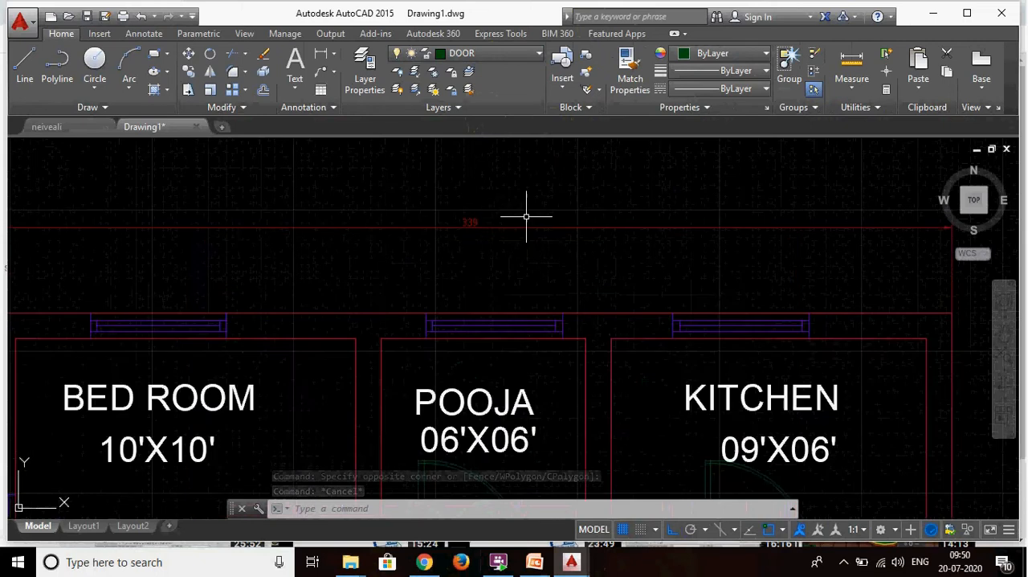
{"action": "scroll", "coordinate": [527, 214], "scroll_direction": "down", "scroll_amount": 3}
- Select the overall width dimension above the plan and open its full properties
{"action": "left_click", "coordinate": [519, 199]}
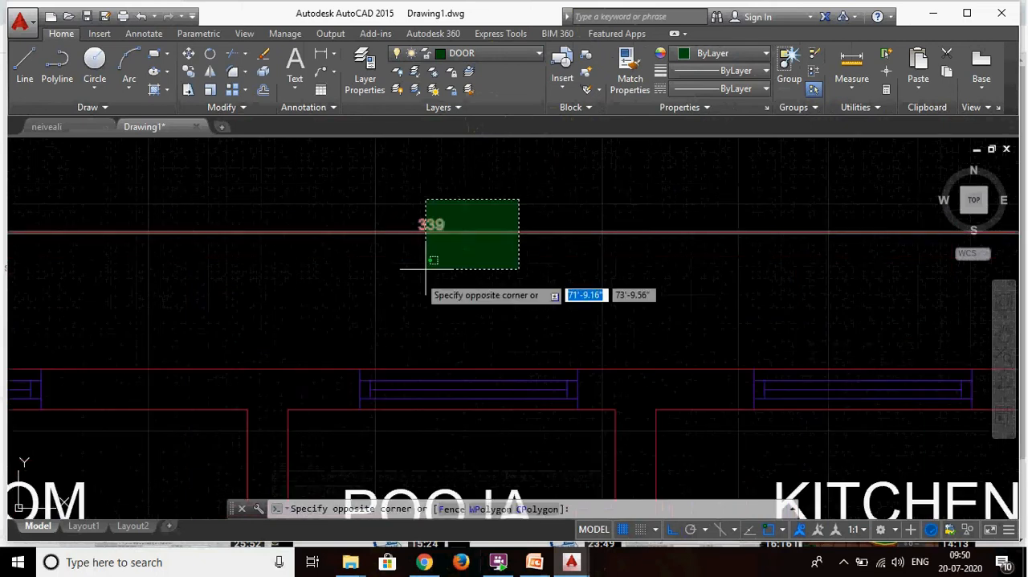
{"action": "scroll", "coordinate": [515, 350], "scroll_direction": "down", "scroll_amount": 5}
{"action": "scroll", "coordinate": [515, 350], "scroll_direction": "up", "scroll_amount": 4}
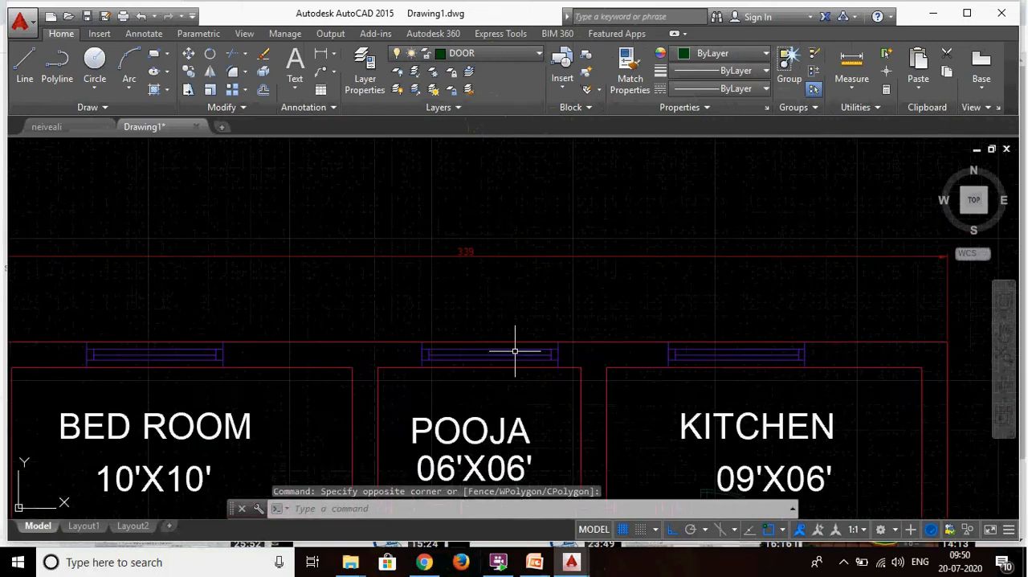
{"action": "scroll", "coordinate": [458, 212], "scroll_direction": "up", "scroll_amount": 4}
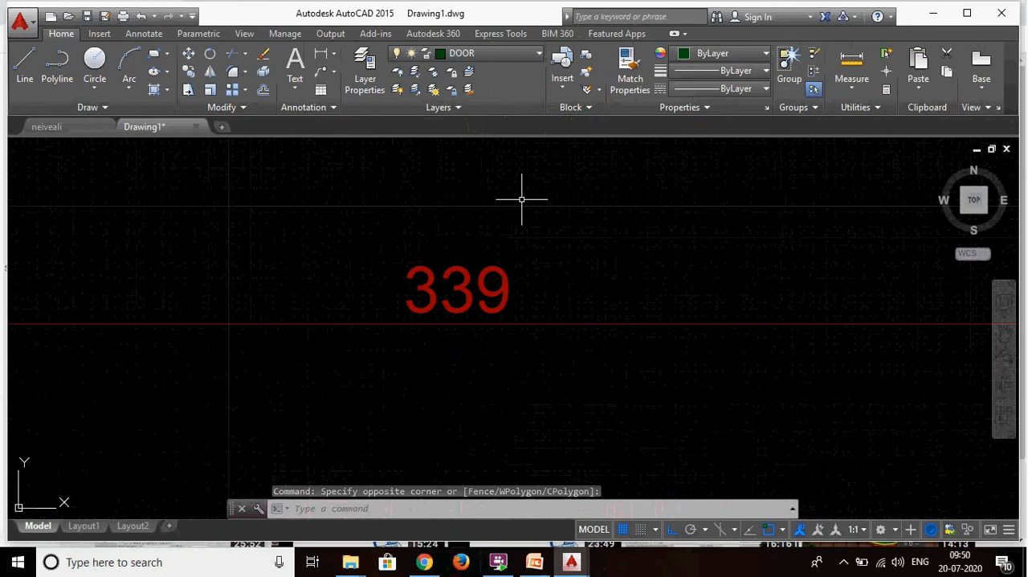
{"action": "left_click", "coordinate": [456, 233]}
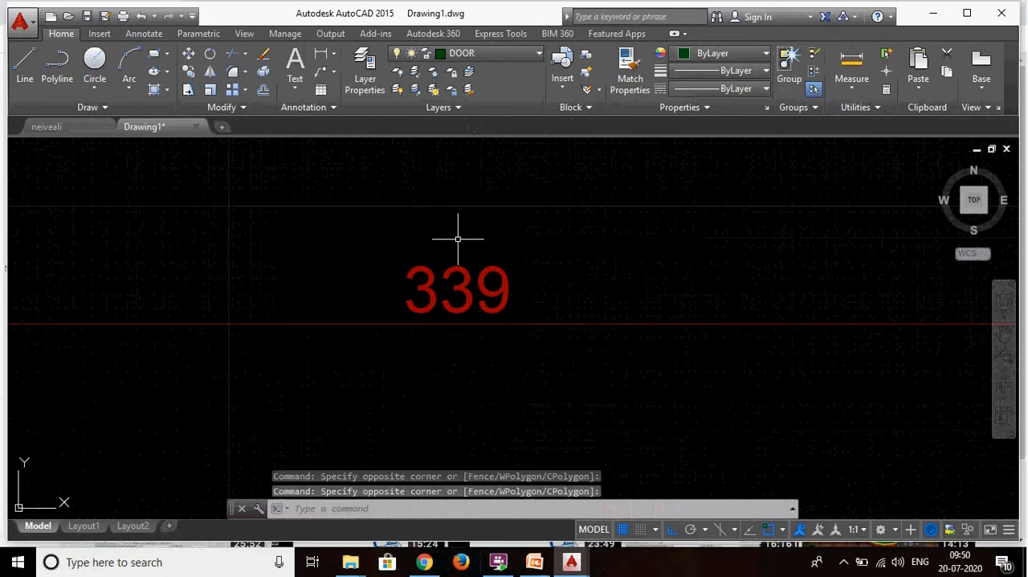
{"action": "scroll", "coordinate": [460, 243], "scroll_direction": "down", "scroll_amount": 5}
{"action": "scroll", "coordinate": [524, 265], "scroll_direction": "up", "scroll_amount": 2}
{"action": "left_click", "coordinate": [494, 268]}
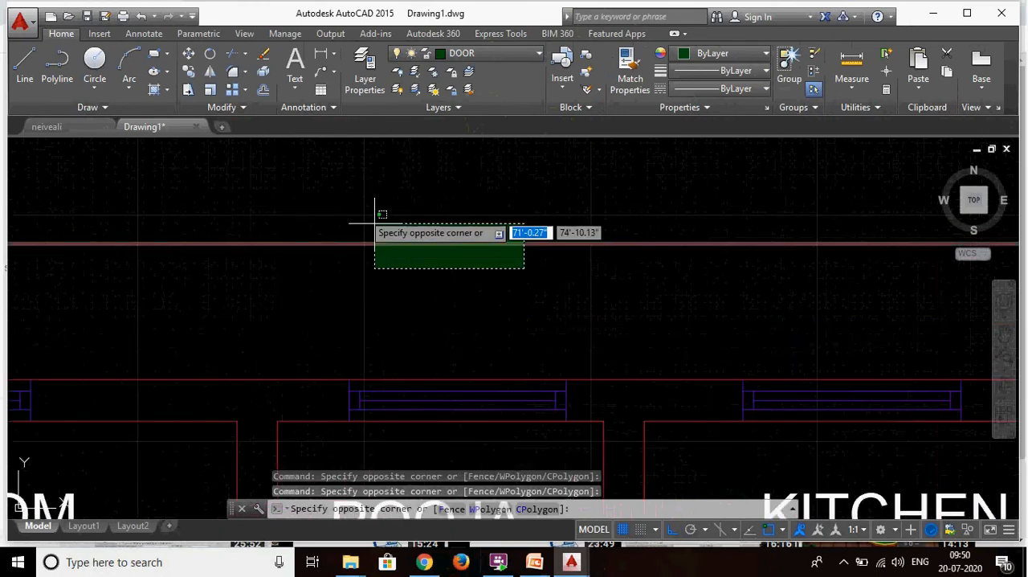
{"action": "left_click", "coordinate": [378, 214]}
{"action": "right_click", "coordinate": [467, 213]}
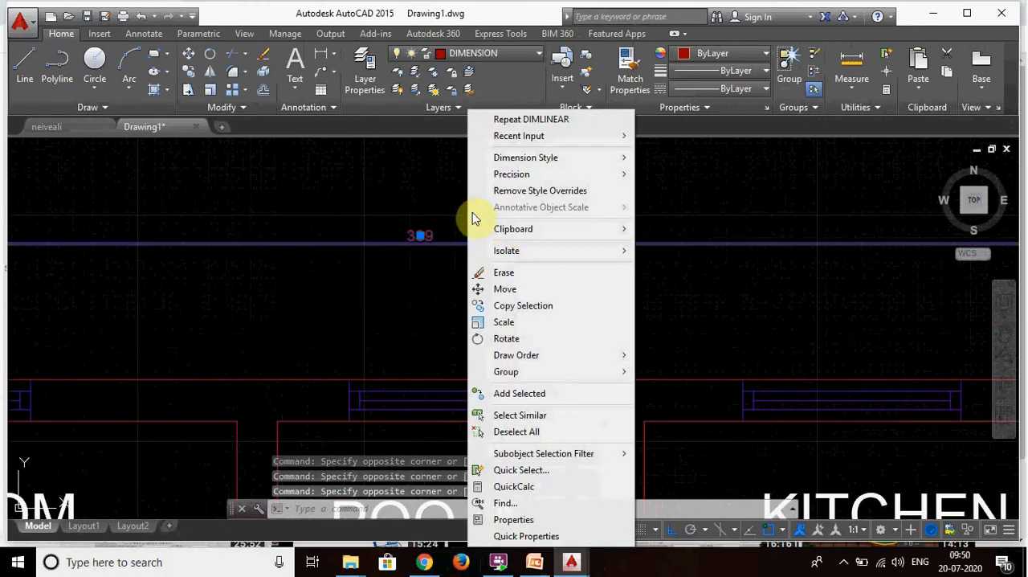
{"action": "left_click", "coordinate": [511, 518]}
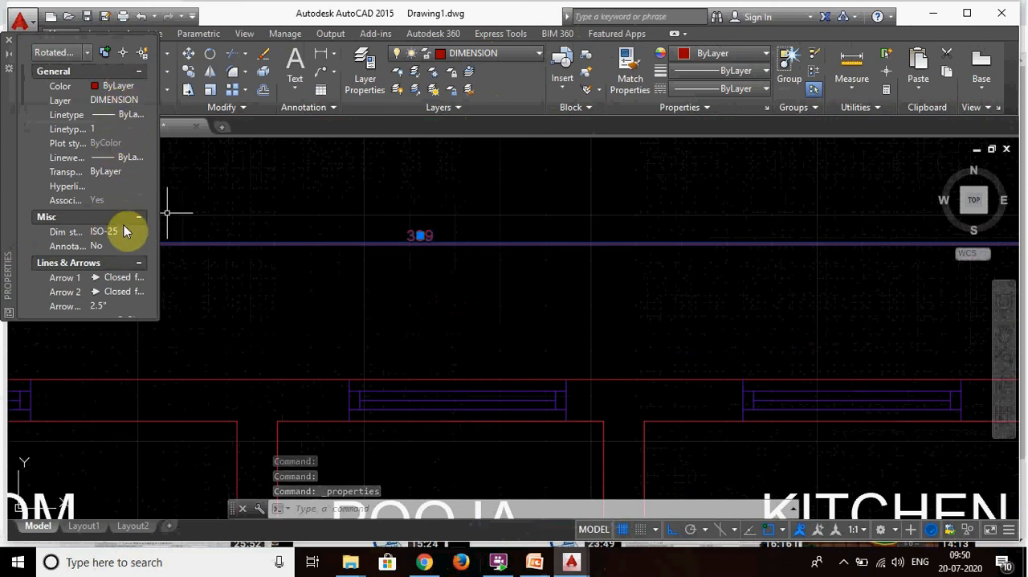
- Set both Arrow 1 and Arrow 2 of the selected dimension to Oblique
{"action": "left_click", "coordinate": [132, 277]}
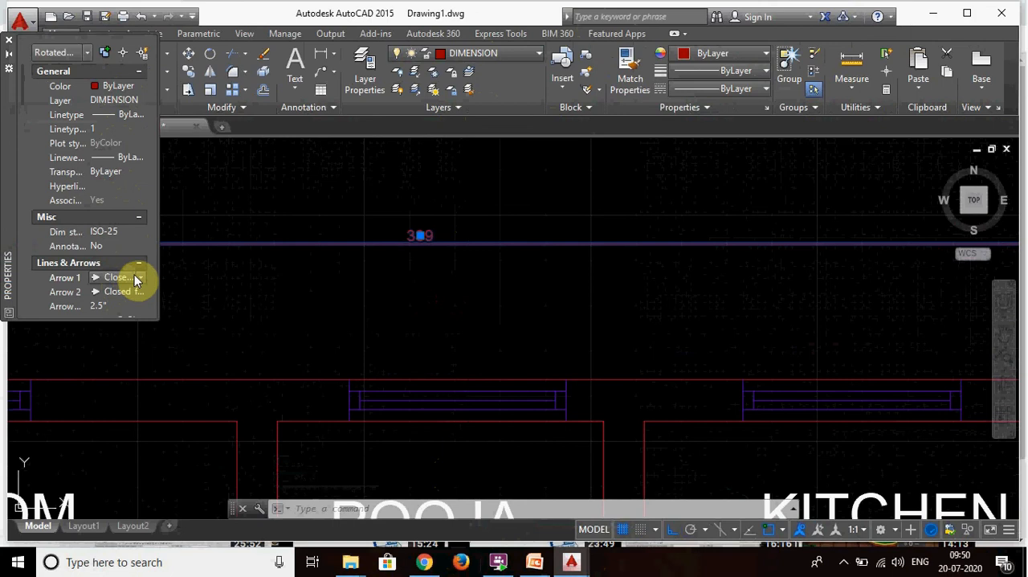
{"action": "left_click", "coordinate": [139, 279]}
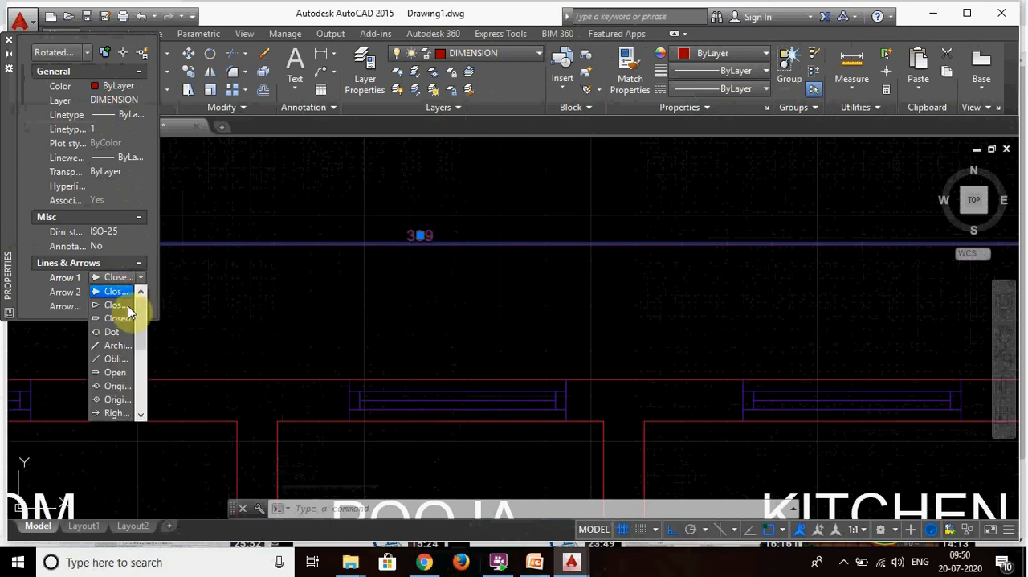
{"action": "left_click", "coordinate": [112, 363]}
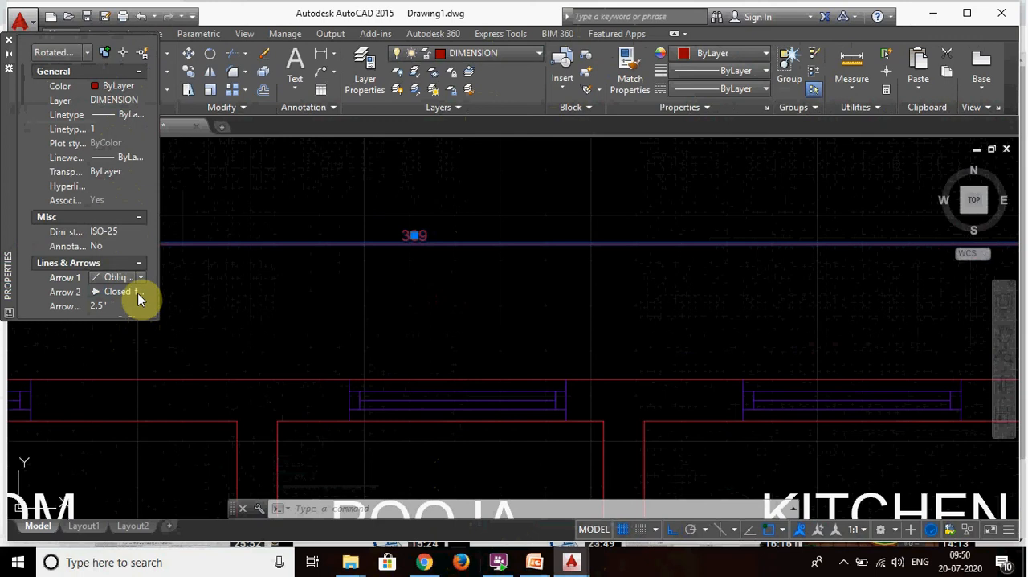
{"action": "left_click", "coordinate": [138, 292]}
{"action": "left_click", "coordinate": [117, 372]}
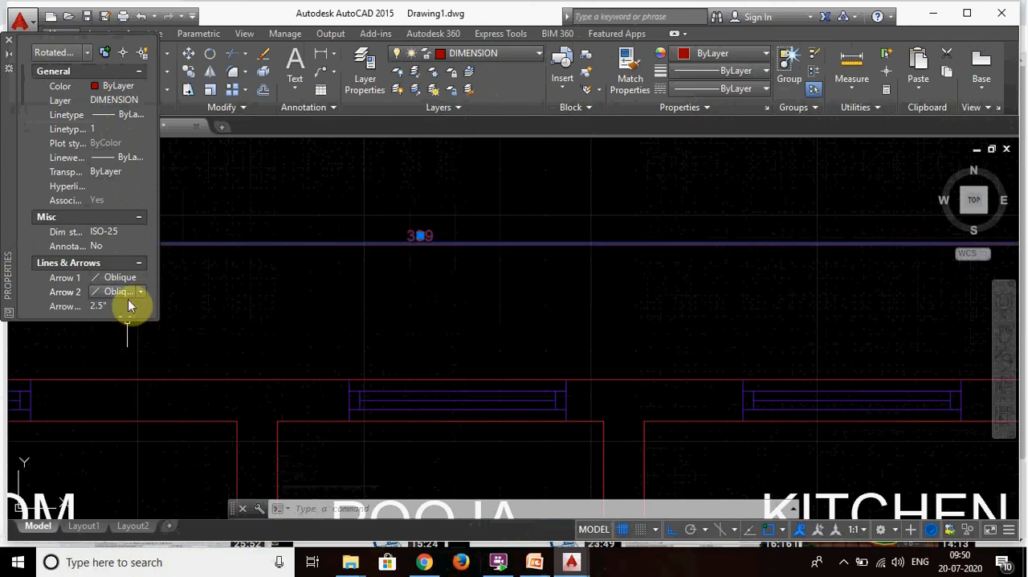
- Set the arrow size of the overall width dimension to 4"
{"action": "left_click", "coordinate": [117, 306]}
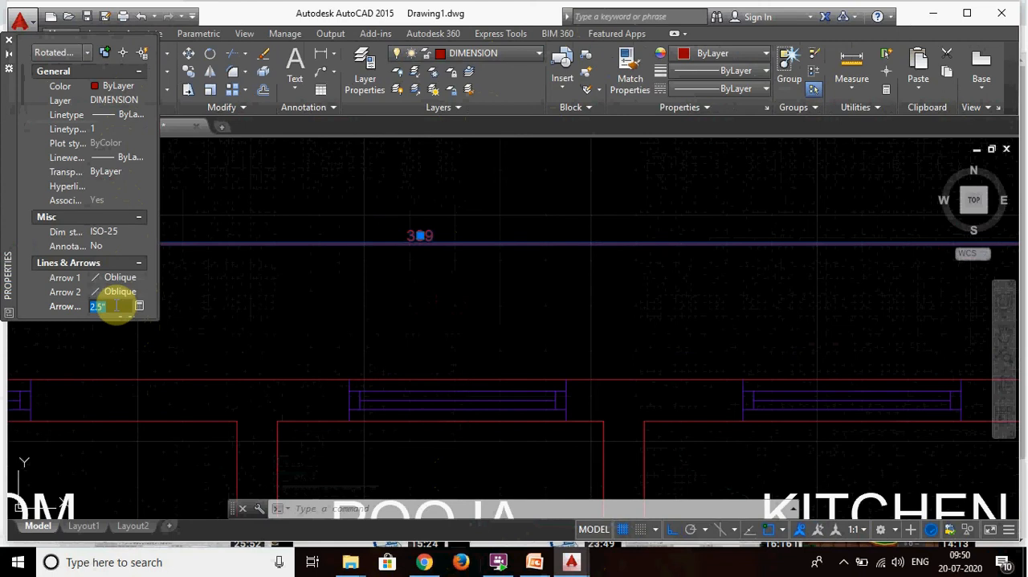
{"action": "type", "text": "3"}
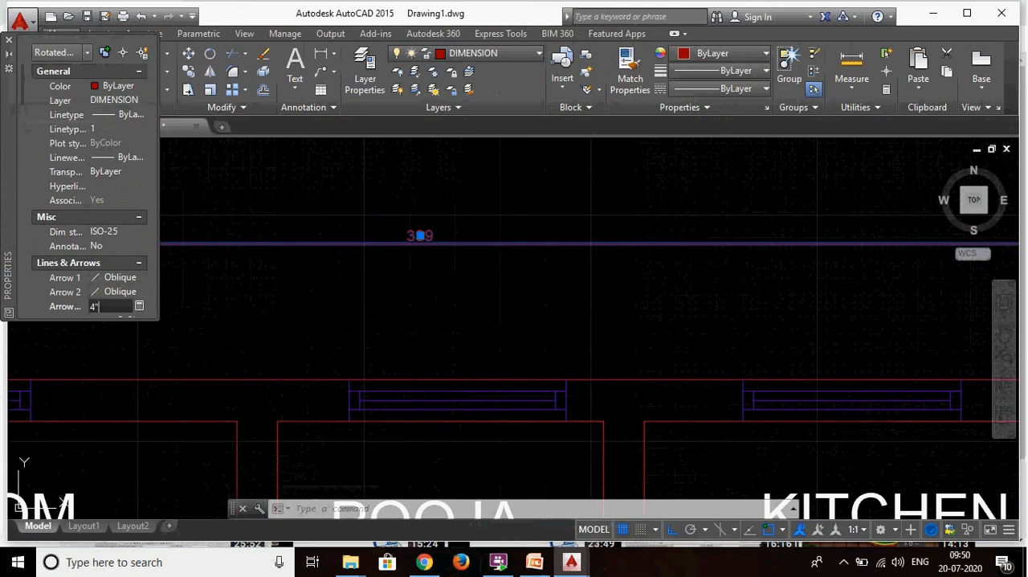
{"action": "key", "text": "Return"}
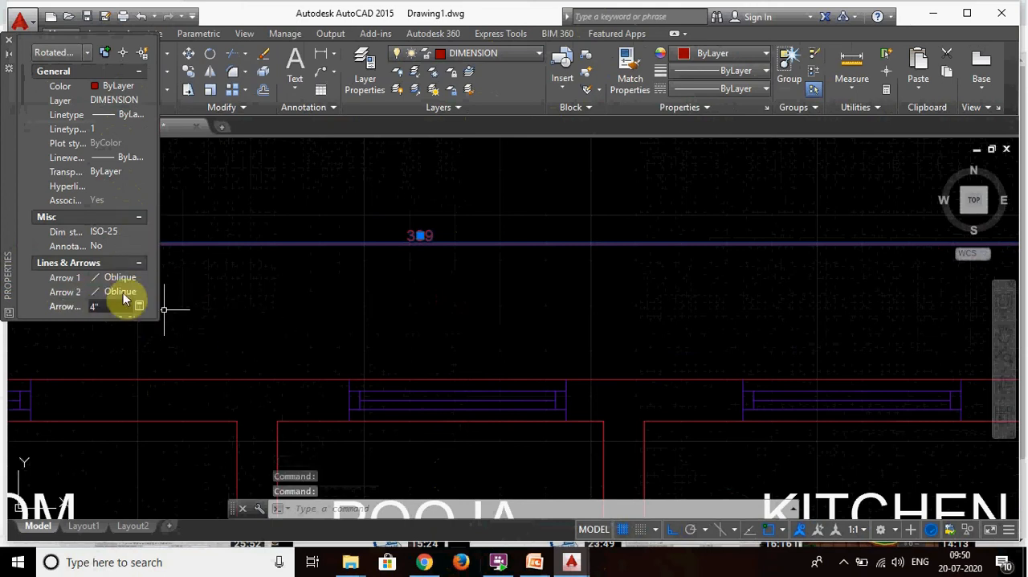
- Examine the lineweight and linetype options available for the dimension's extension lines
{"action": "scroll", "coordinate": [115, 306], "scroll_direction": "down", "scroll_amount": 5}
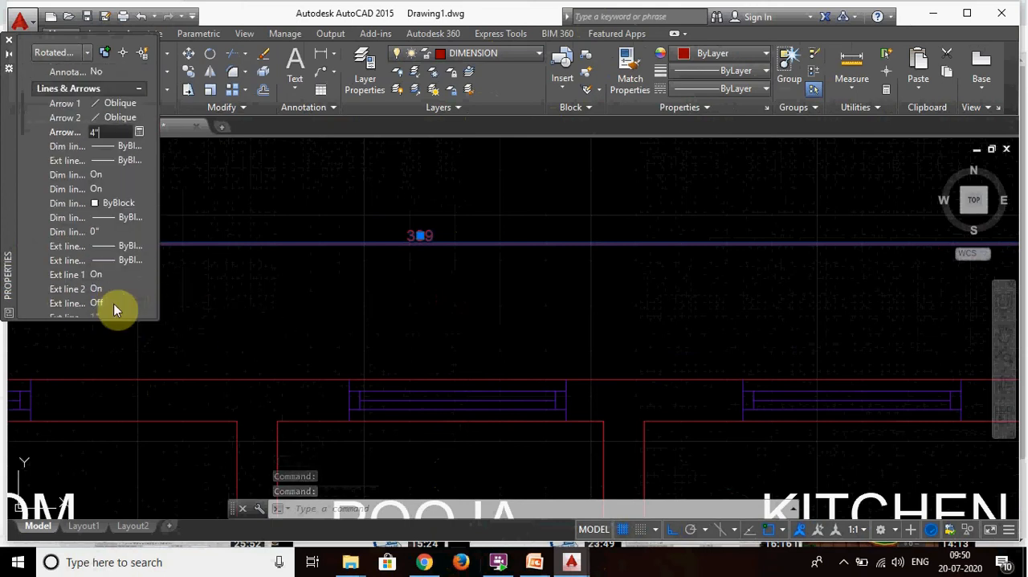
{"action": "left_click", "coordinate": [137, 164]}
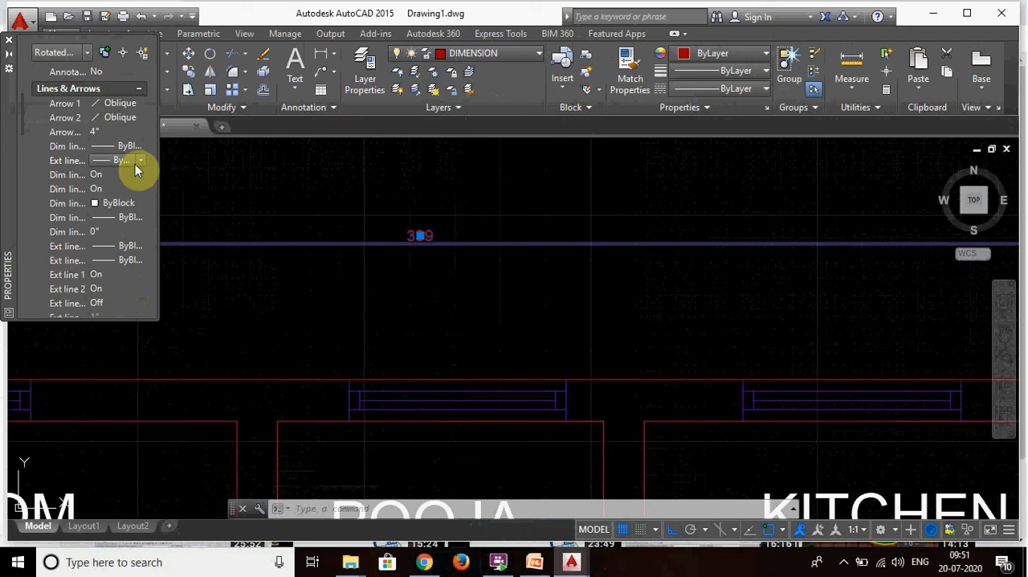
{"action": "left_click", "coordinate": [141, 166]}
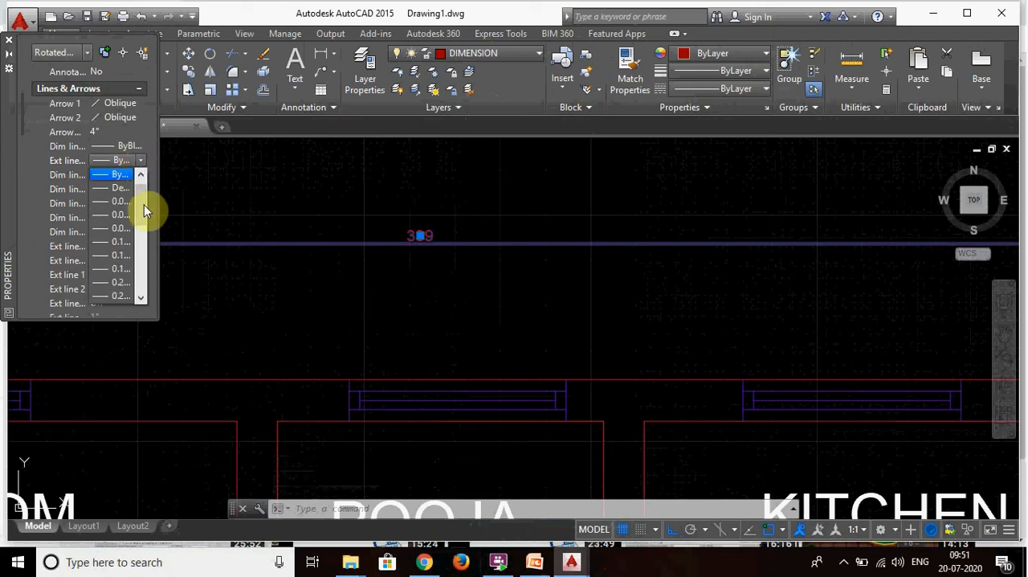
{"action": "left_click", "coordinate": [202, 194]}
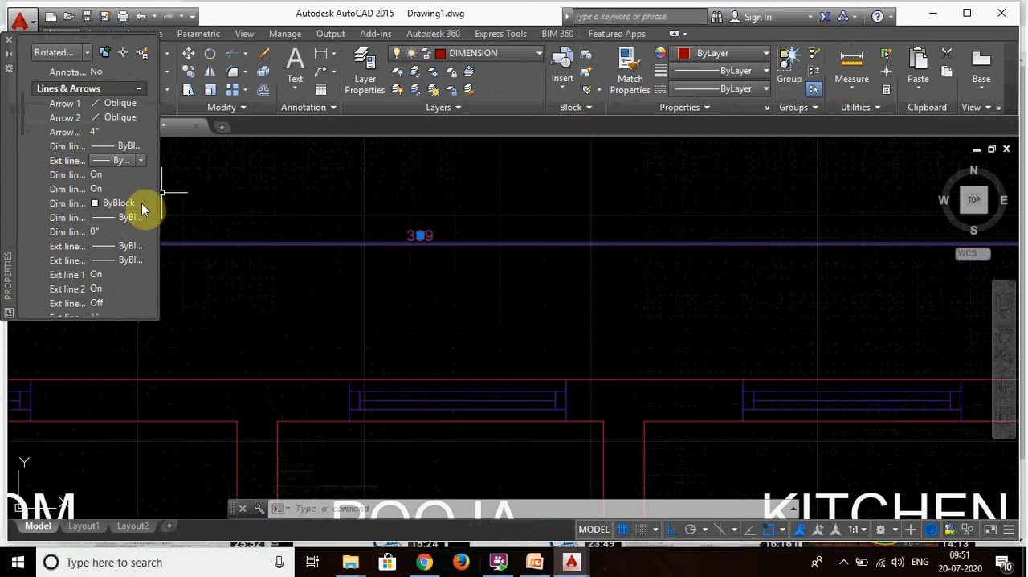
{"action": "left_click", "coordinate": [146, 247]}
{"action": "left_click", "coordinate": [145, 247]}
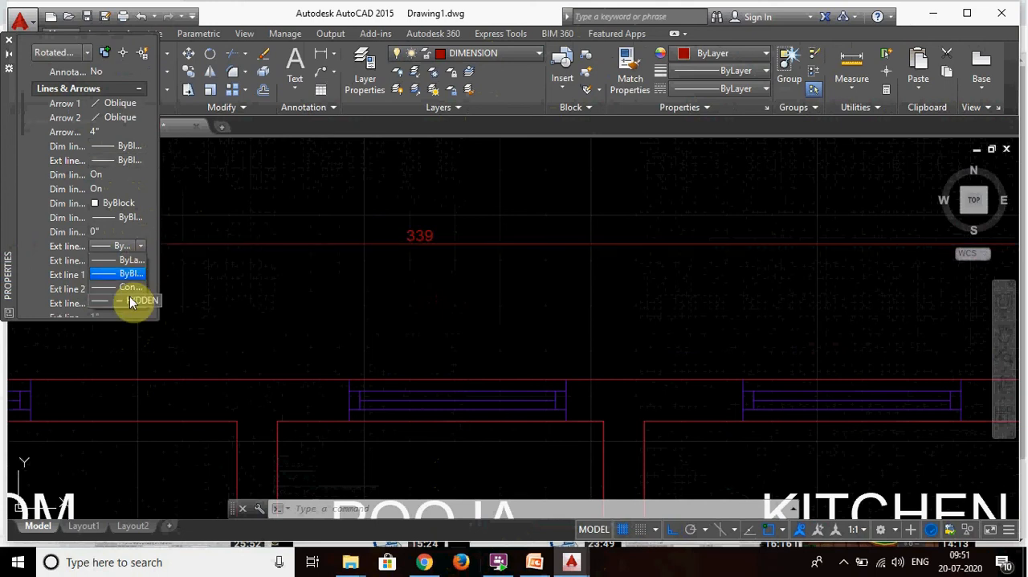
{"action": "left_click", "coordinate": [257, 272]}
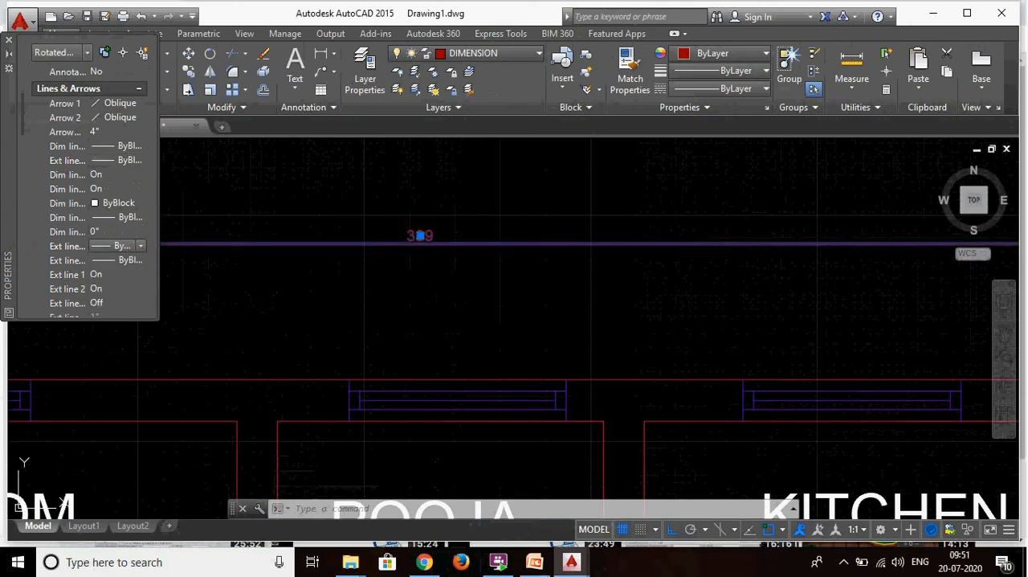
- Turn off both extension line 1 and extension line 2 of the overall width dimension
{"action": "left_click", "coordinate": [137, 277]}
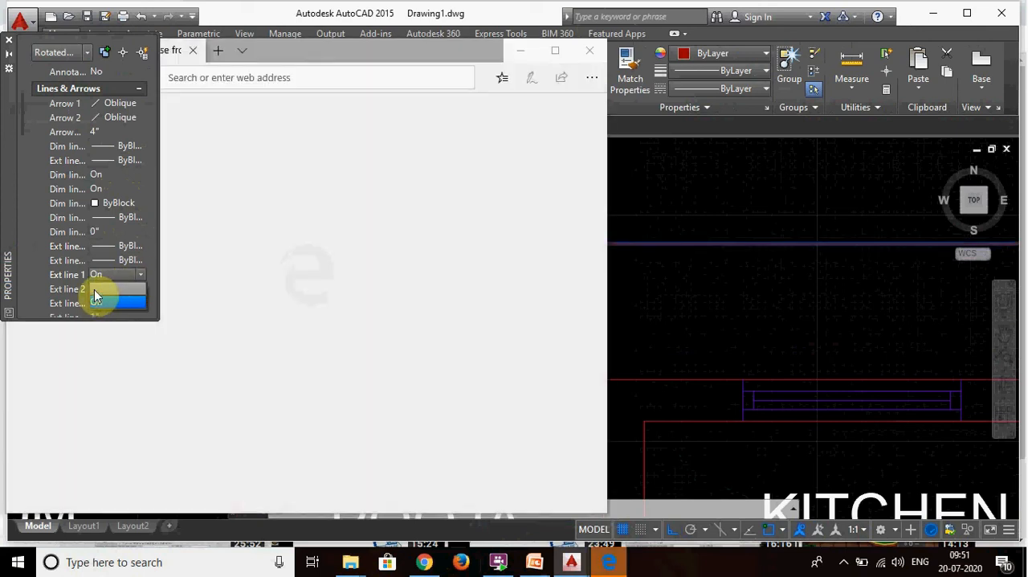
{"action": "left_click", "coordinate": [98, 288]}
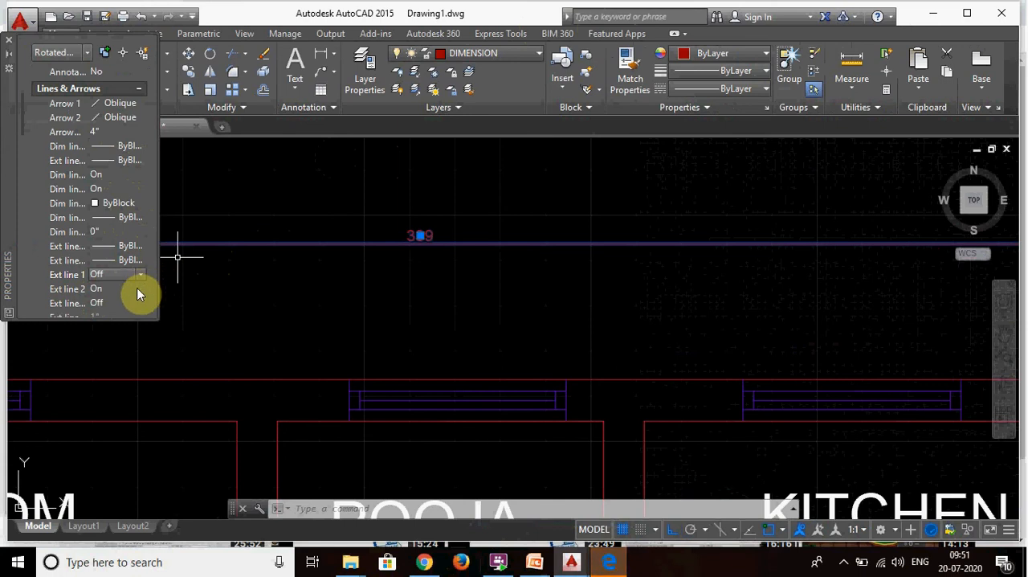
{"action": "left_click", "coordinate": [137, 287]}
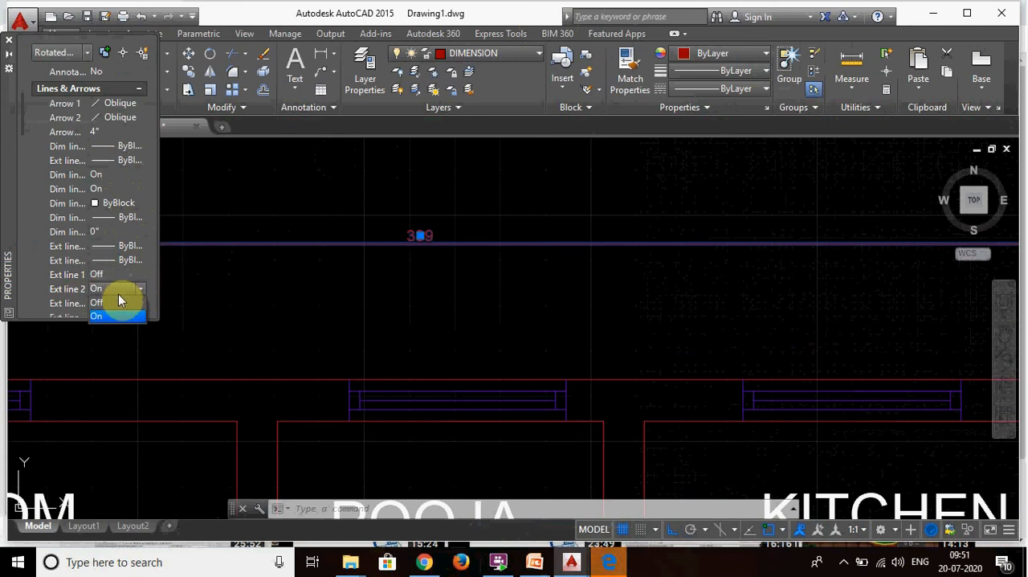
{"action": "left_click", "coordinate": [114, 303]}
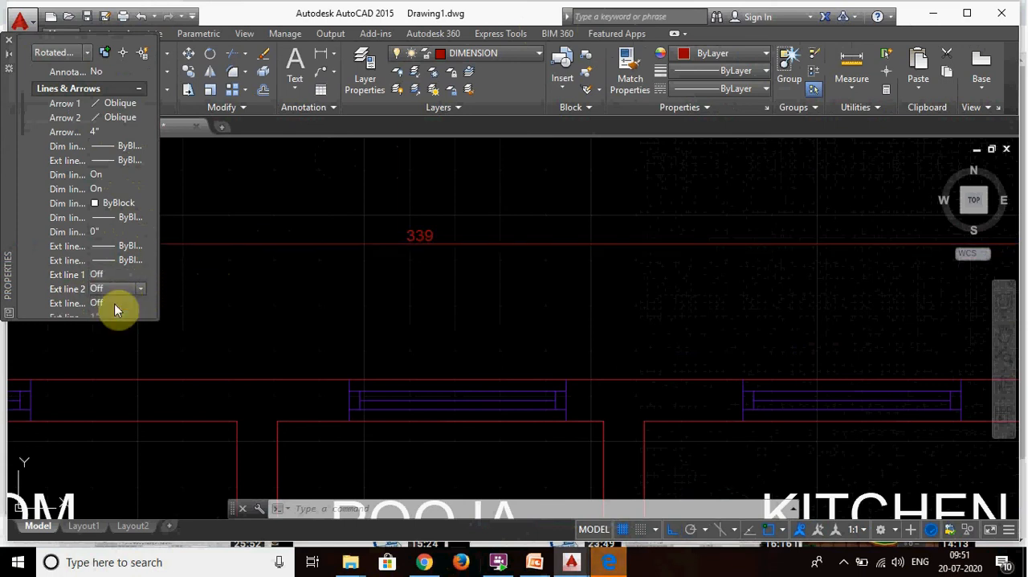
{"action": "left_click", "coordinate": [193, 290]}
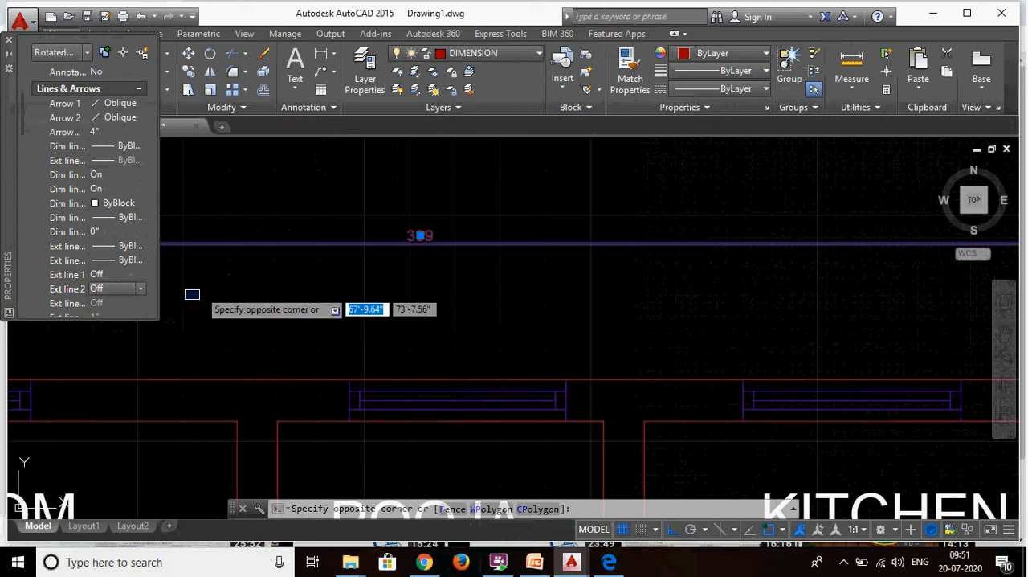
{"action": "left_click", "coordinate": [199, 289]}
- Set the text height of the overall width dimension to 6"
{"action": "scroll", "coordinate": [131, 306], "scroll_direction": "down", "scroll_amount": 2}
{"action": "scroll", "coordinate": [131, 306], "scroll_direction": "down", "scroll_amount": 2}
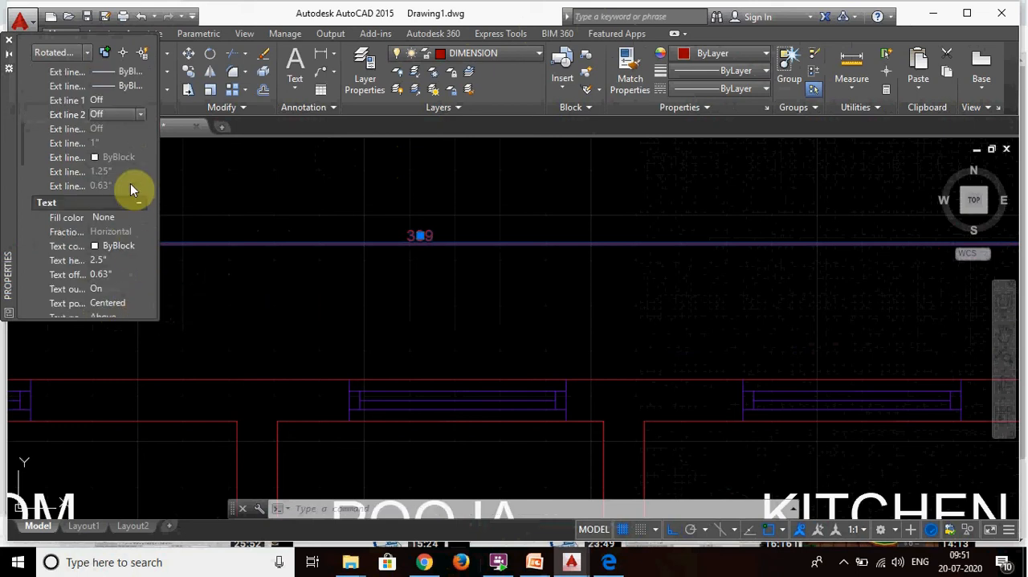
{"action": "left_click", "coordinate": [120, 260]}
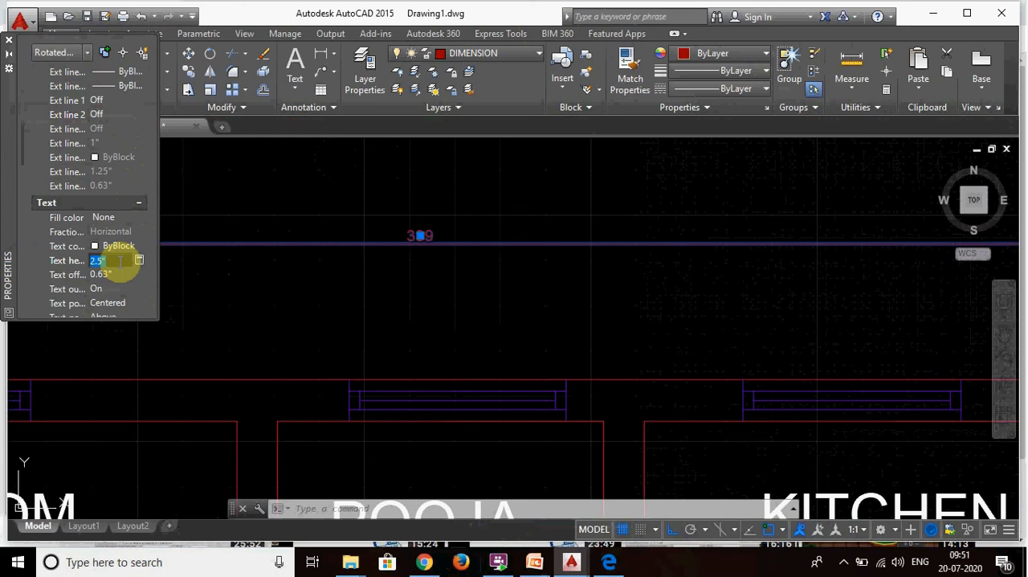
{"action": "type", "text": "6\""}
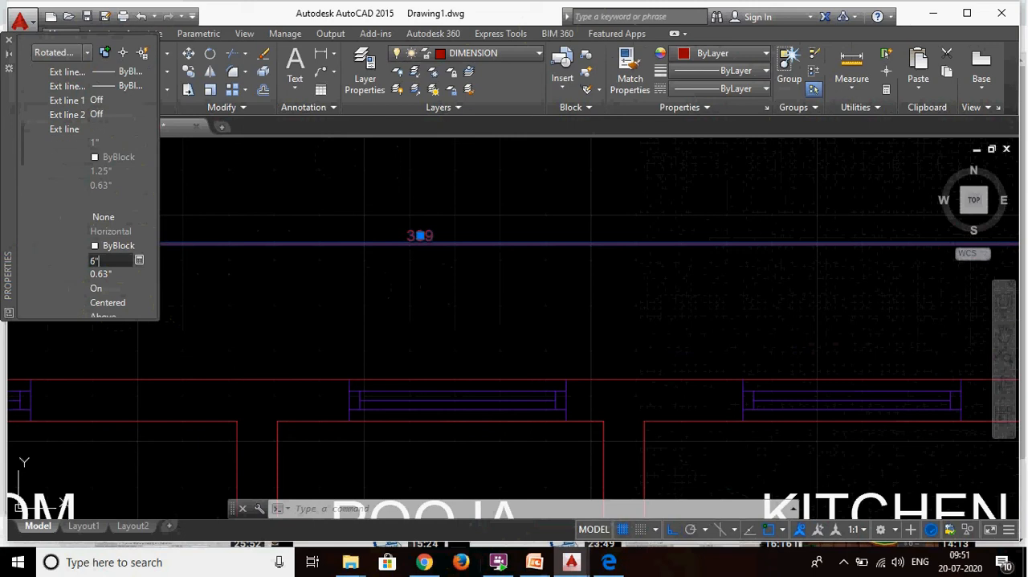
{"action": "left_click", "coordinate": [366, 281]}
- Increase the dimension's text height to 9"
{"action": "left_click", "coordinate": [119, 259]}
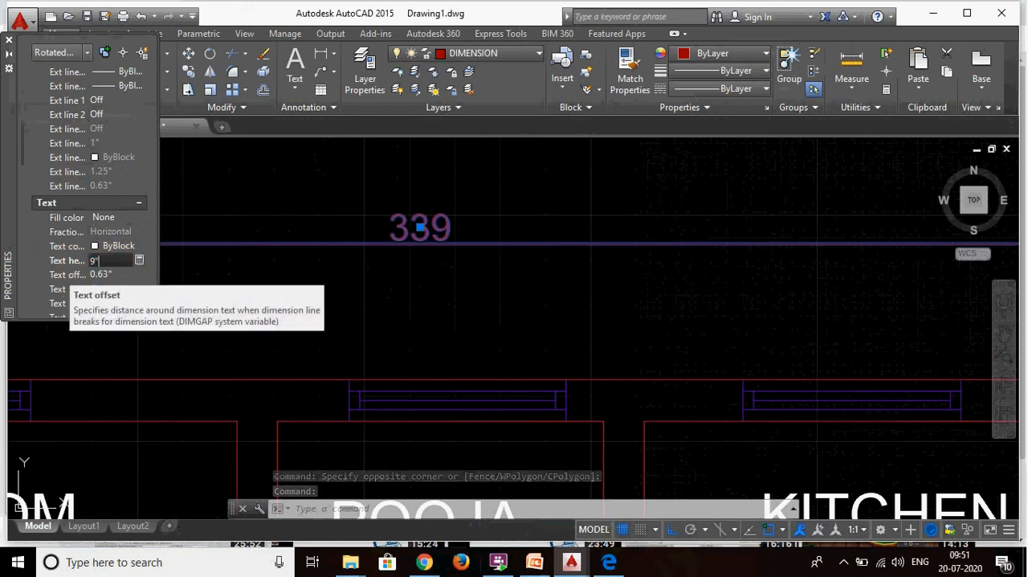
{"action": "type", "text": "9\""}
{"action": "left_click", "coordinate": [297, 349]}
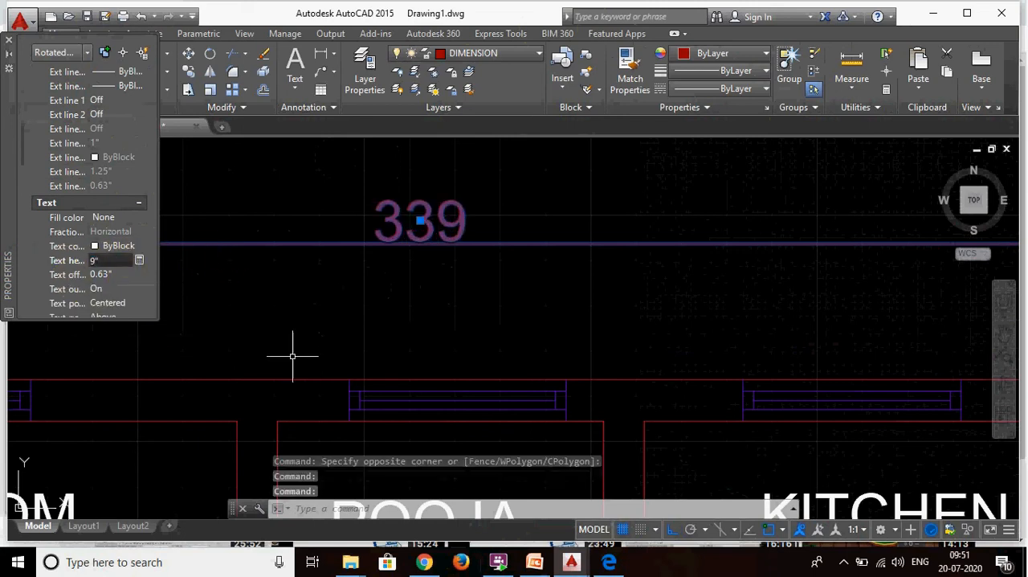
- Keep the dimension text's horizontal position Centered and set its vertical position to Centered on the dimension line
{"action": "scroll", "coordinate": [116, 265], "scroll_direction": "down", "scroll_amount": 5}
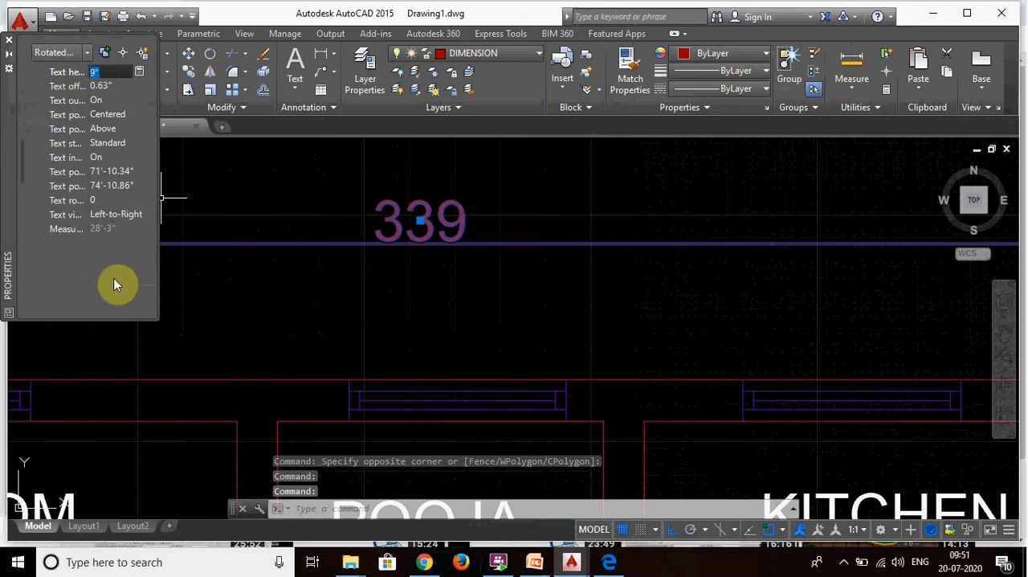
{"action": "left_click", "coordinate": [131, 114]}
{"action": "left_click", "coordinate": [132, 114]}
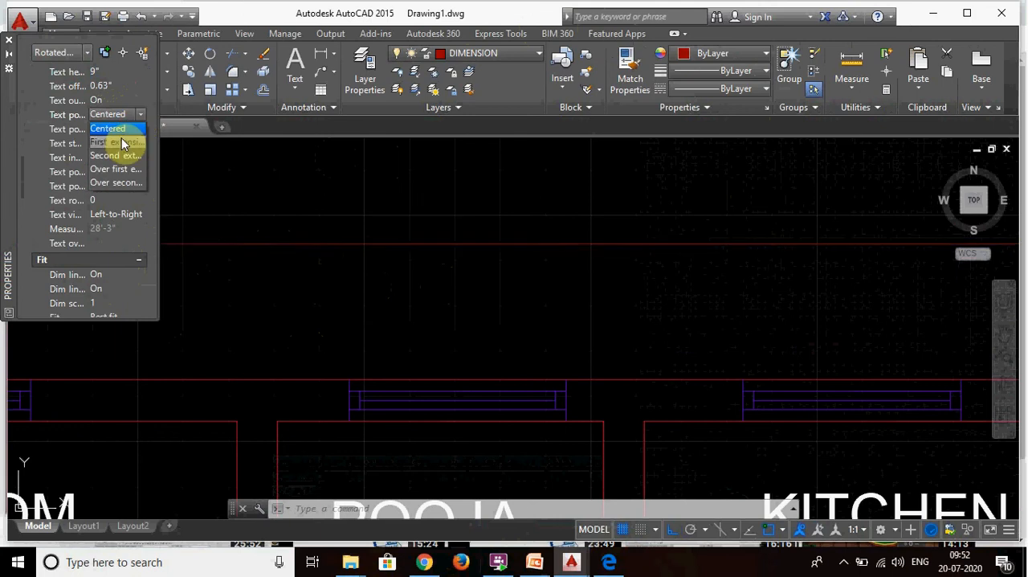
{"action": "left_click", "coordinate": [120, 135]}
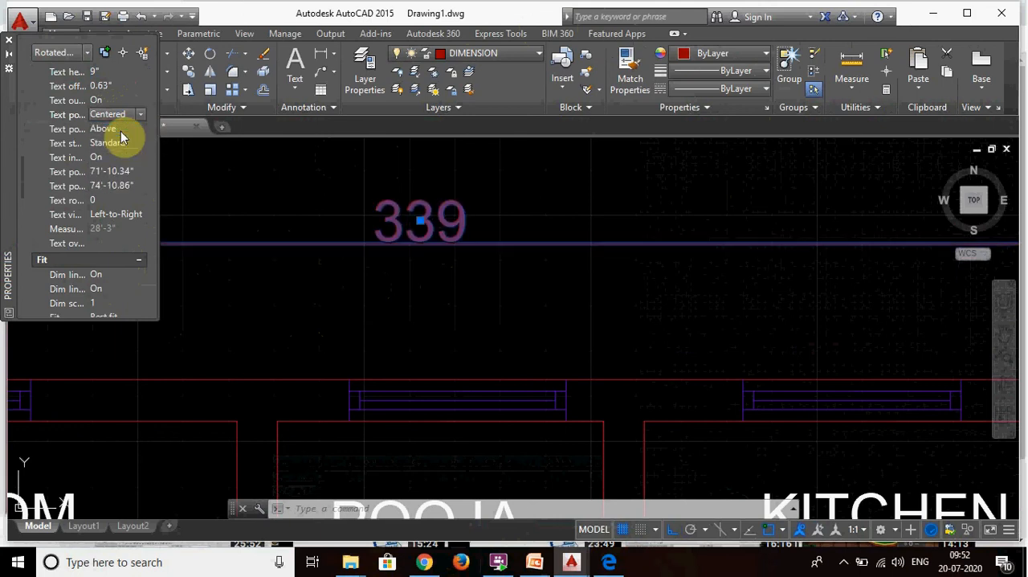
{"action": "left_click", "coordinate": [121, 130]}
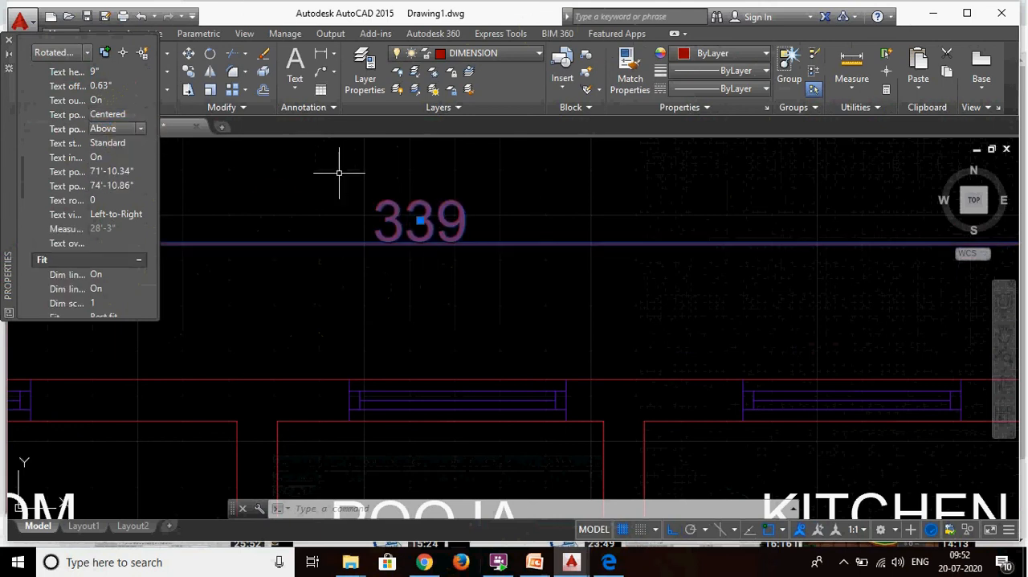
{"action": "left_click", "coordinate": [140, 129]}
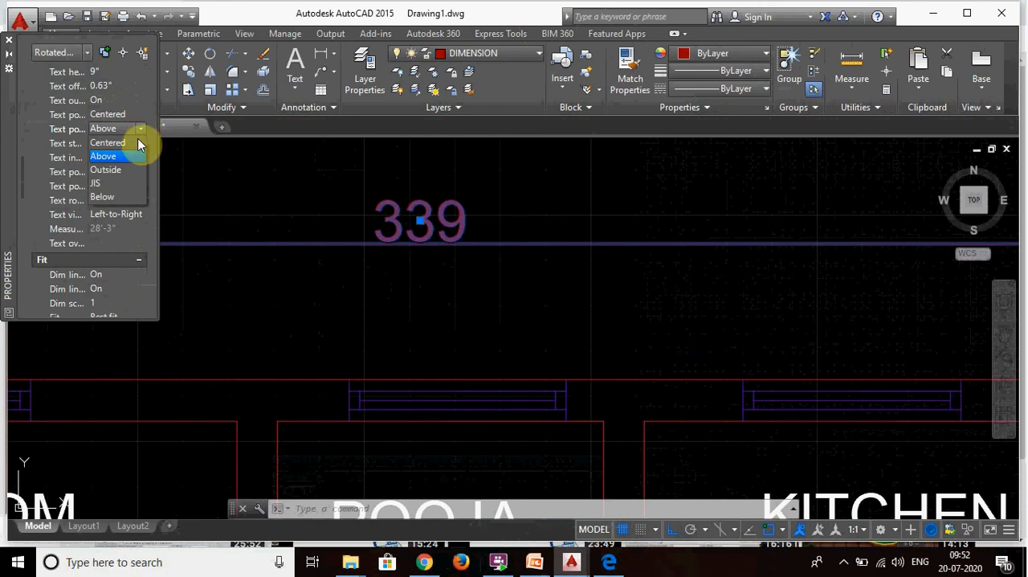
{"action": "left_click", "coordinate": [113, 143]}
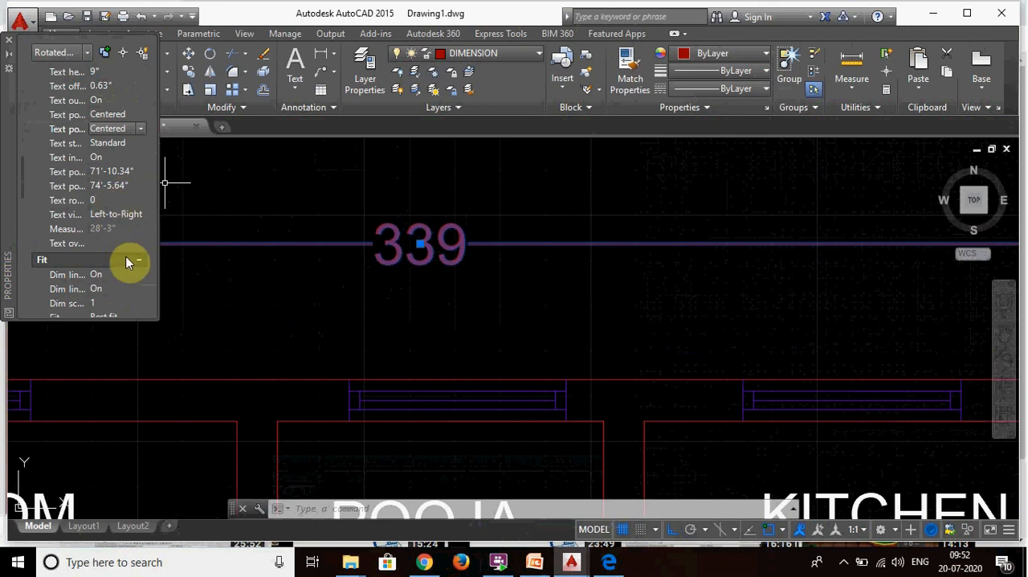
- Try Architectural as the dimension's primary units format and set it to Engineering instead
{"action": "scroll", "coordinate": [126, 262], "scroll_direction": "down", "scroll_amount": 2}
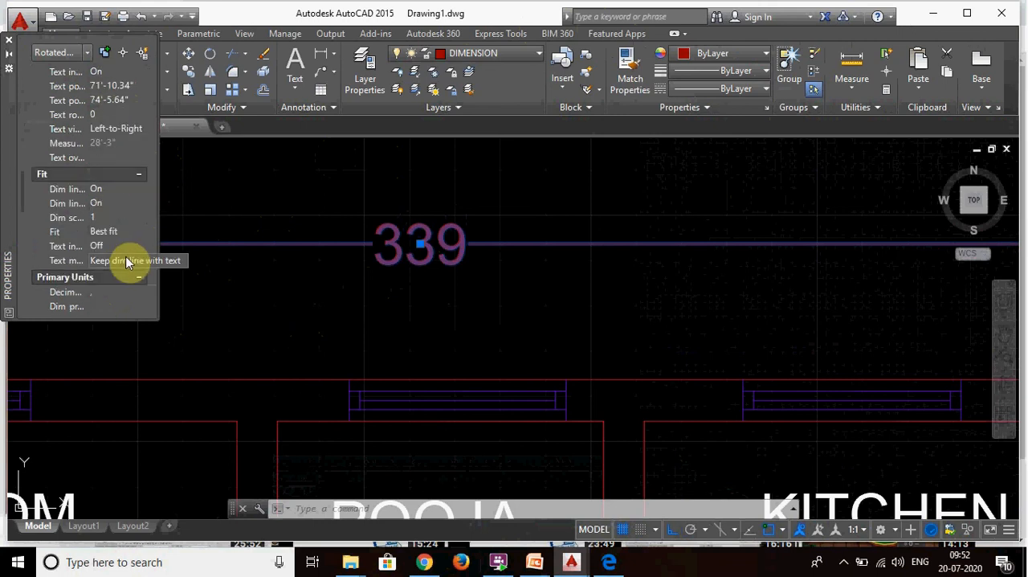
{"action": "scroll", "coordinate": [117, 238], "scroll_direction": "down", "scroll_amount": 2}
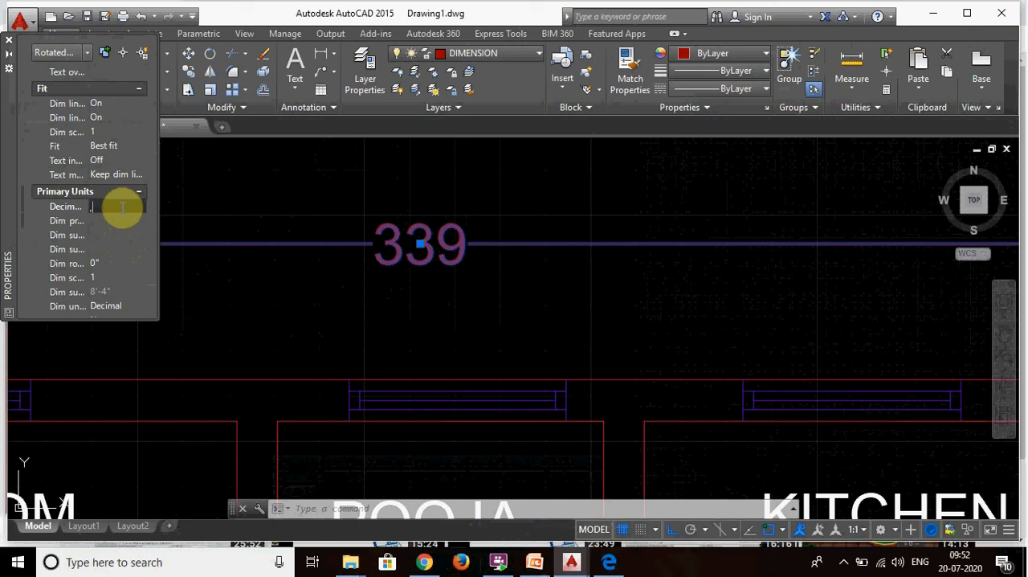
{"action": "left_click", "coordinate": [138, 305]}
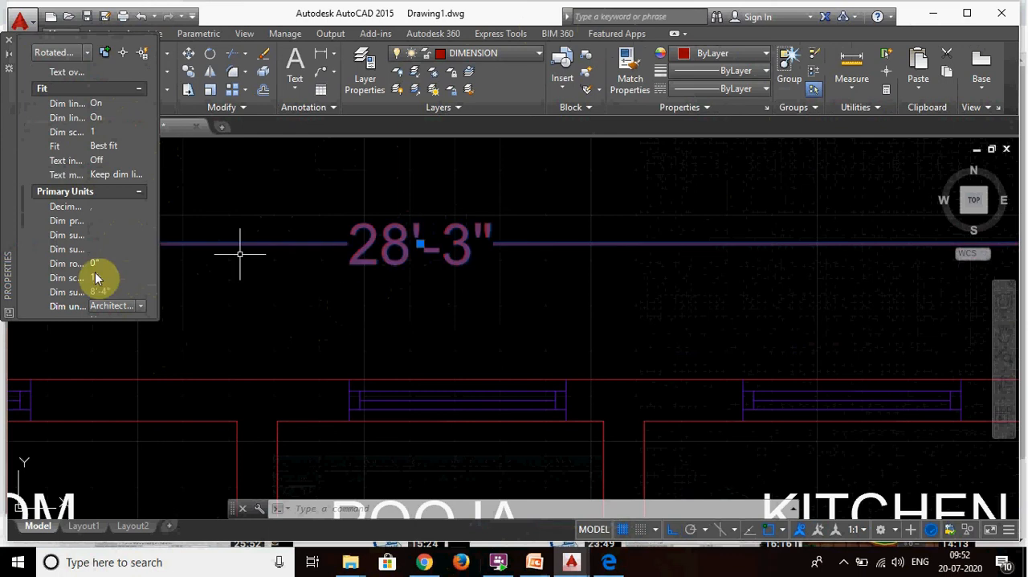
{"action": "left_click", "coordinate": [143, 305]}
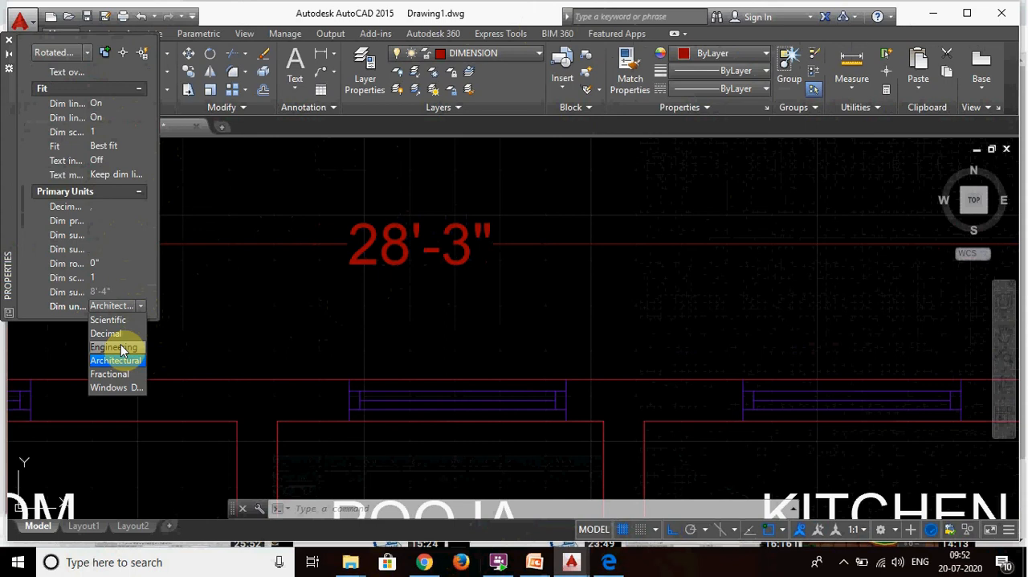
{"action": "left_click", "coordinate": [121, 346]}
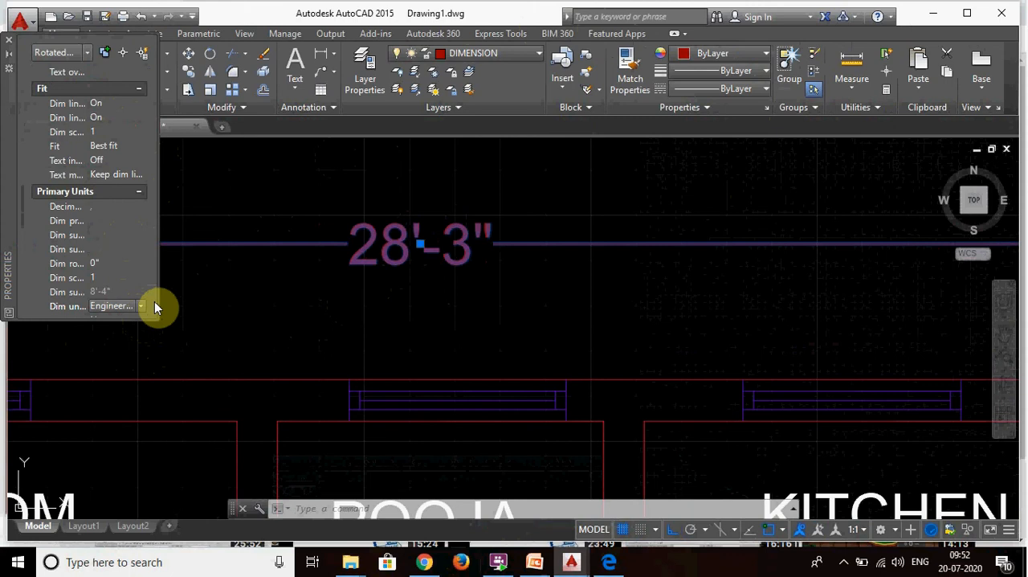
- Turn on the alternate units for the overall width dimension
{"action": "scroll", "coordinate": [105, 253], "scroll_direction": "down", "scroll_amount": 3}
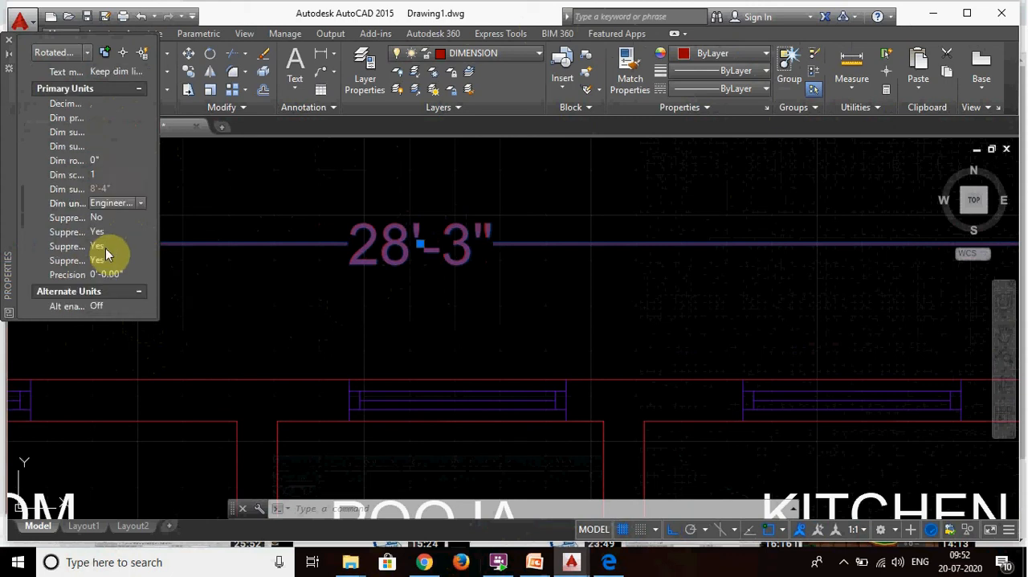
{"action": "scroll", "coordinate": [105, 253], "scroll_direction": "down", "scroll_amount": 3}
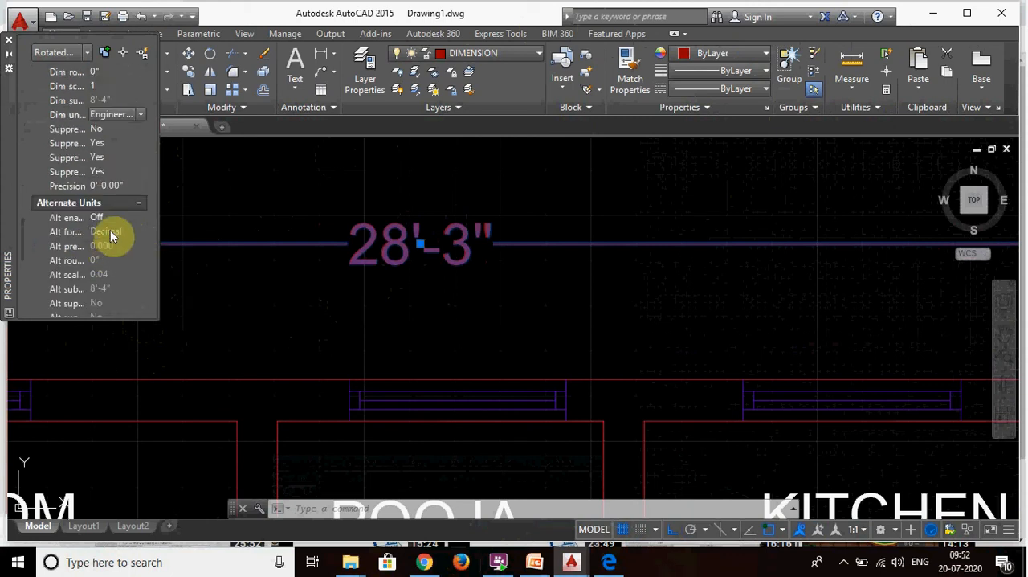
{"action": "left_click", "coordinate": [133, 218]}
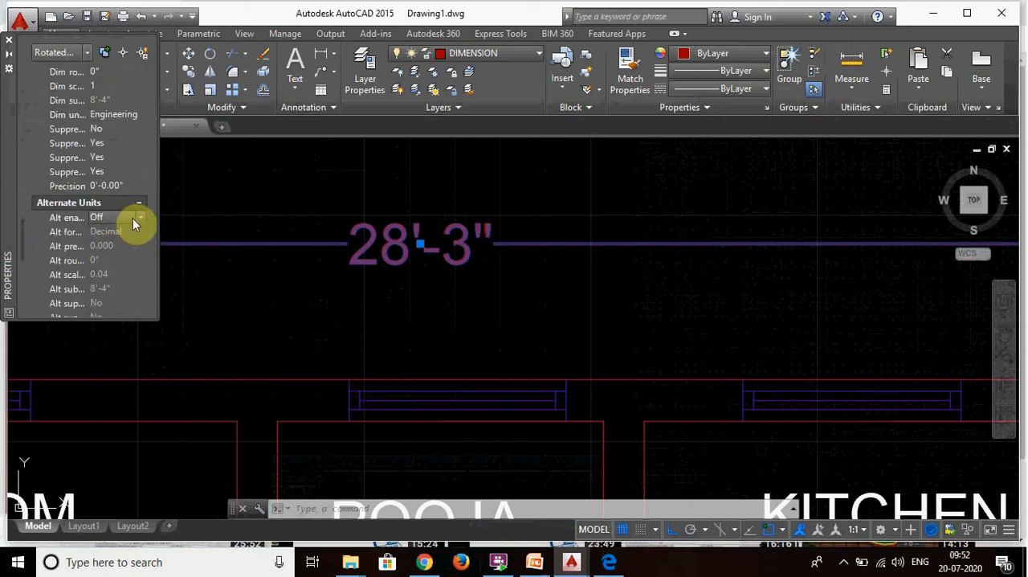
{"action": "left_click", "coordinate": [102, 229]}
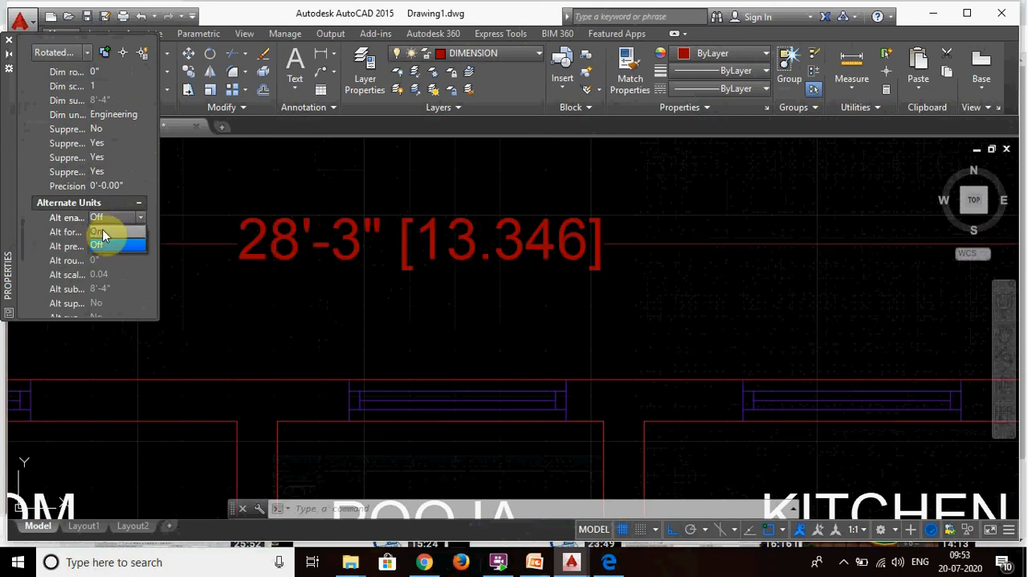
- Try Architectural (Stacked) as the overall width dimension's alternate units format and return it to Decimal
{"action": "left_click", "coordinate": [139, 233]}
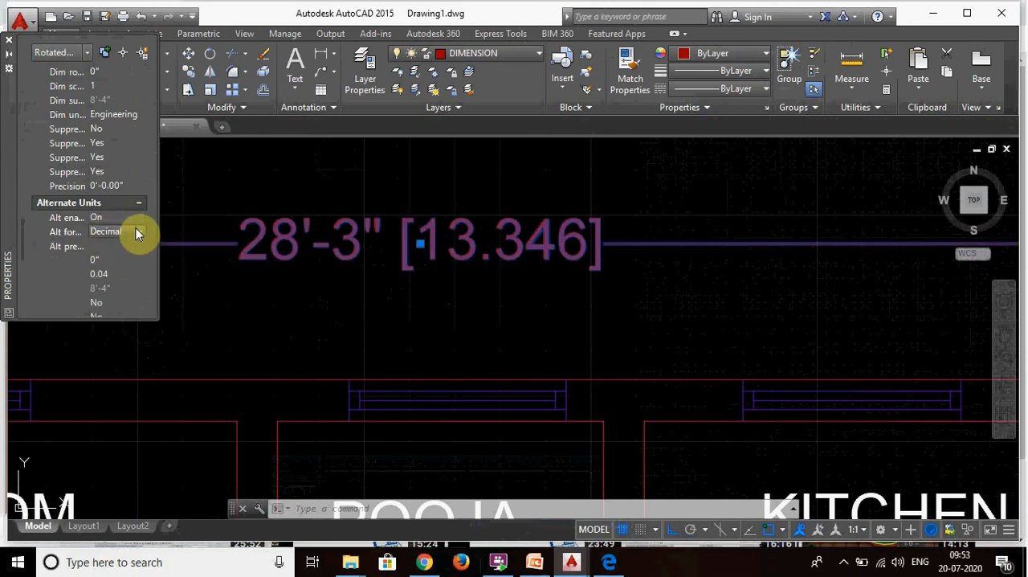
{"action": "left_click", "coordinate": [140, 234]}
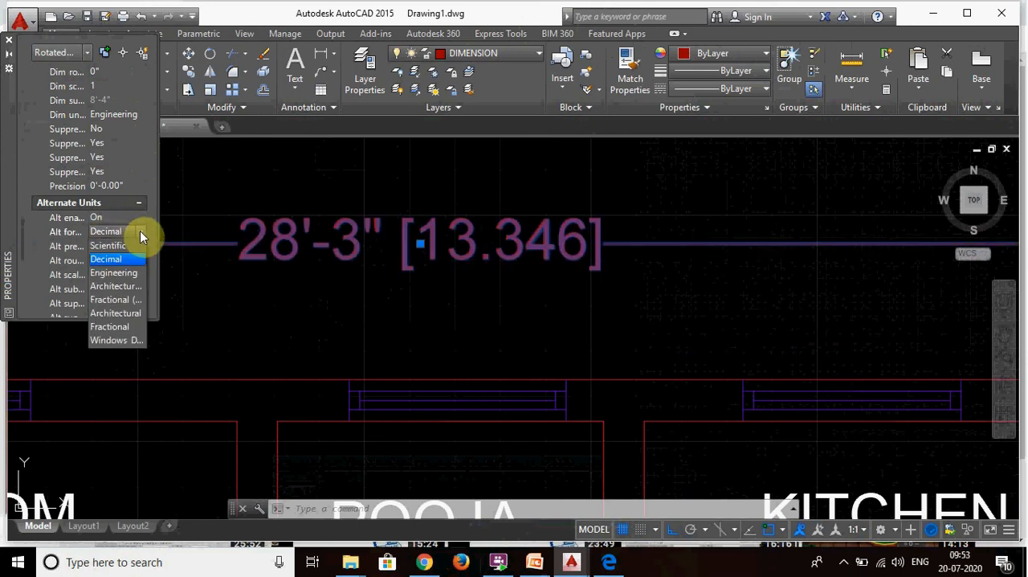
{"action": "left_click", "coordinate": [121, 289]}
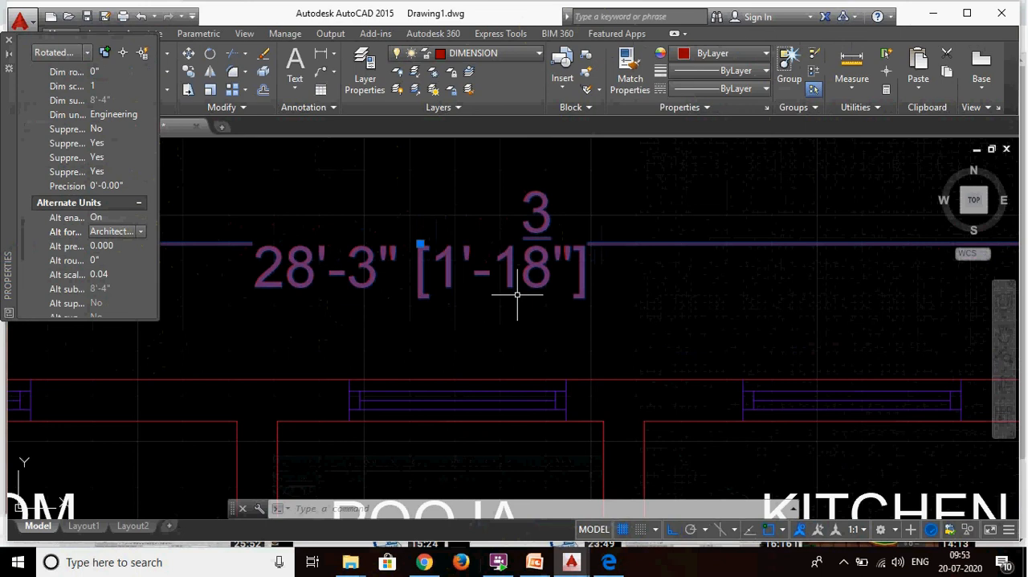
{"action": "left_click", "coordinate": [136, 232]}
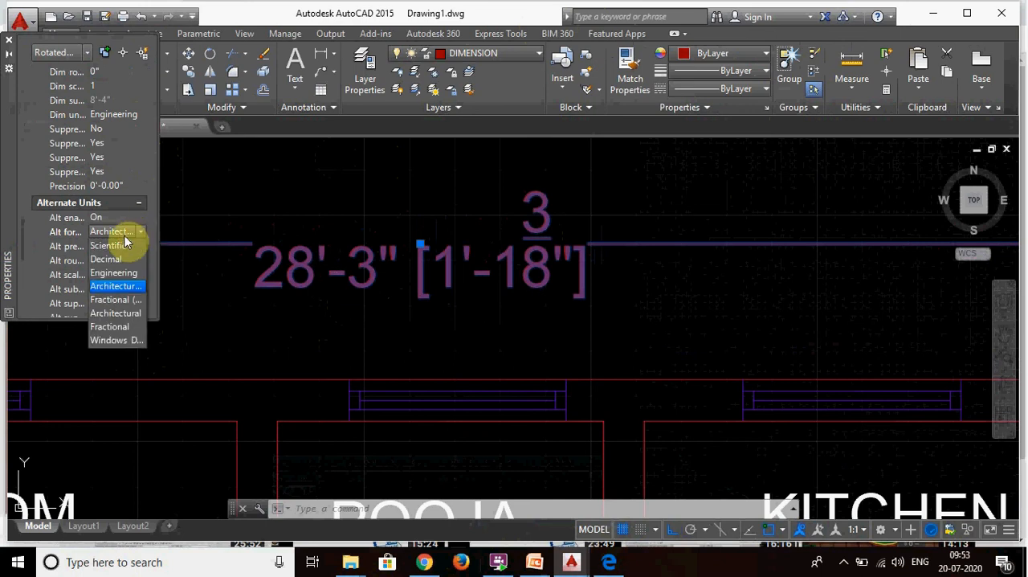
{"action": "left_click", "coordinate": [115, 261]}
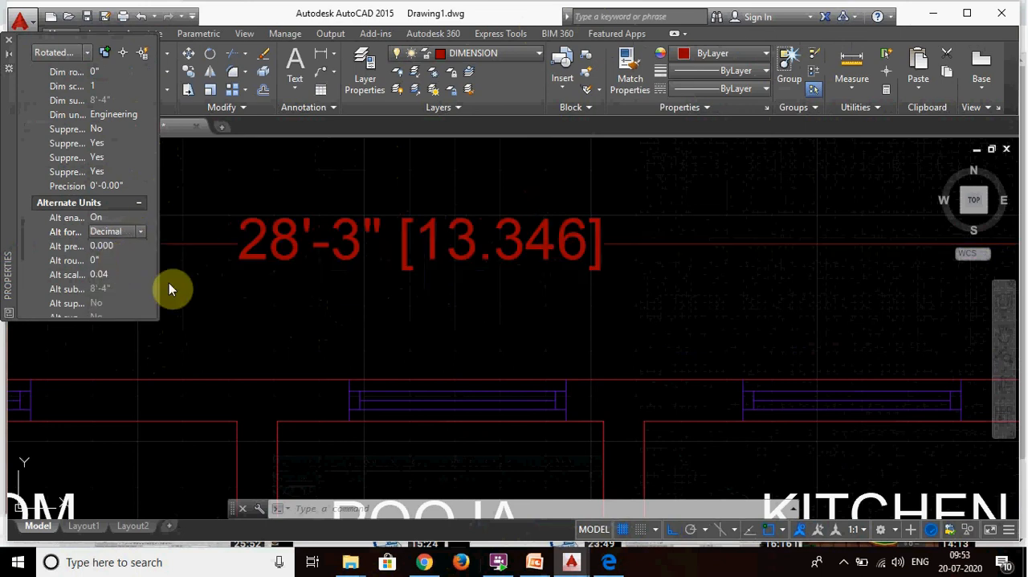
{"action": "left_click", "coordinate": [593, 307]}
{"action": "left_click", "coordinate": [336, 269]}
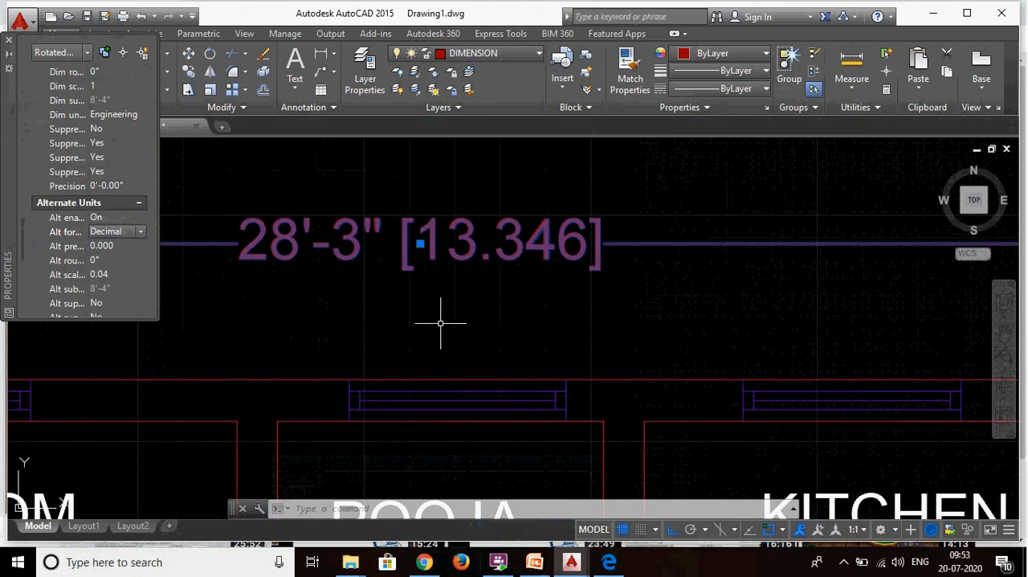
- Turn off the alternate units for the overall width dimension
{"action": "left_click", "coordinate": [140, 216]}
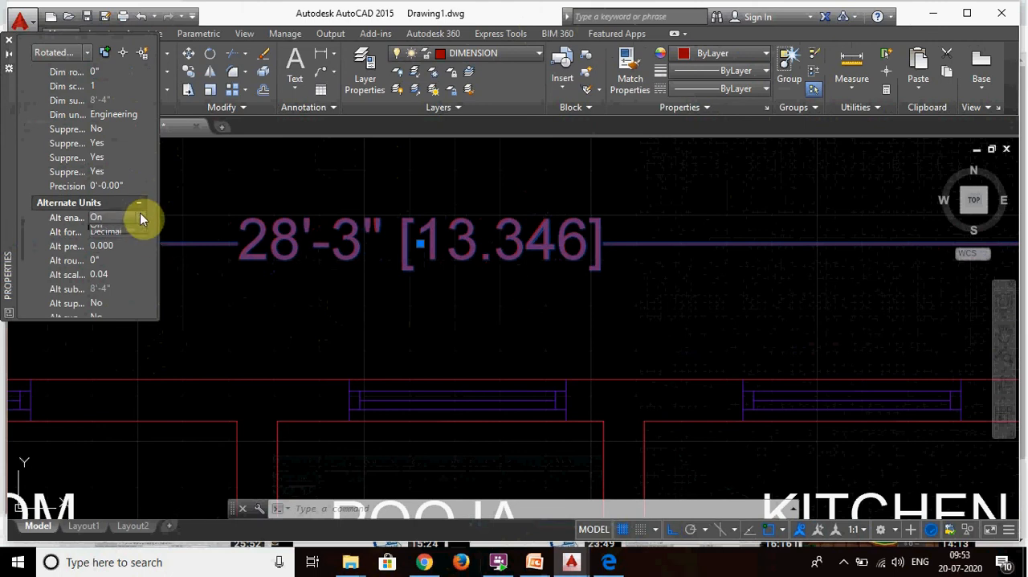
{"action": "left_click", "coordinate": [140, 217]}
{"action": "left_click", "coordinate": [106, 241]}
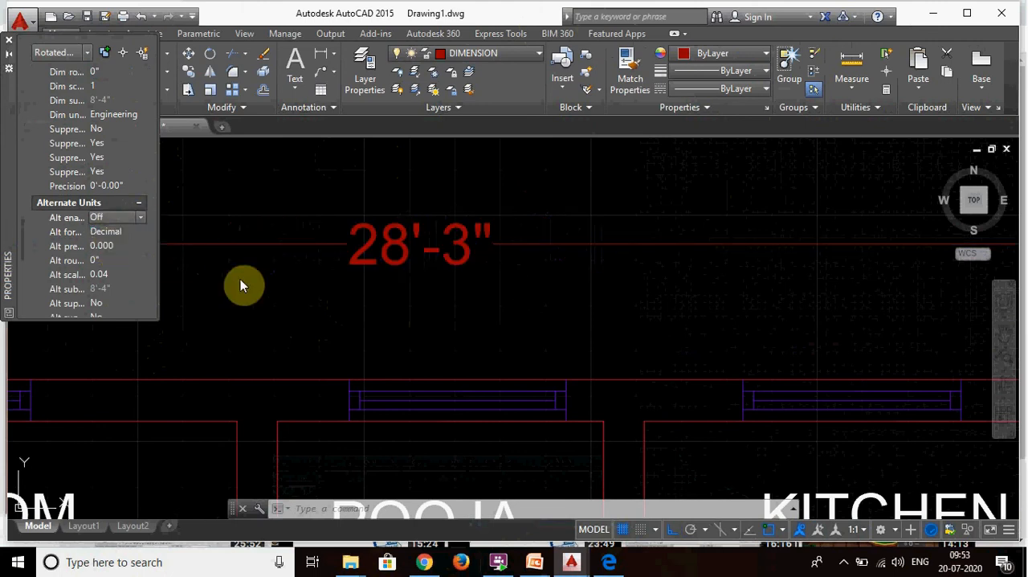
{"action": "left_click", "coordinate": [296, 303]}
{"action": "left_click", "coordinate": [393, 305]}
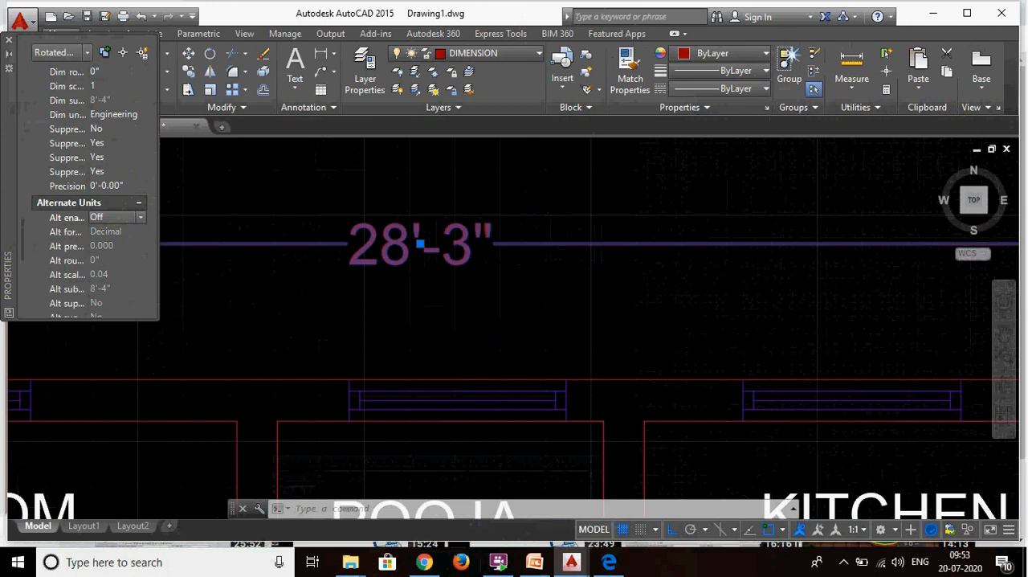
- Set the overall width dimension's text height to 7"
{"action": "scroll", "coordinate": [330, 326], "scroll_direction": "down", "scroll_amount": 4}
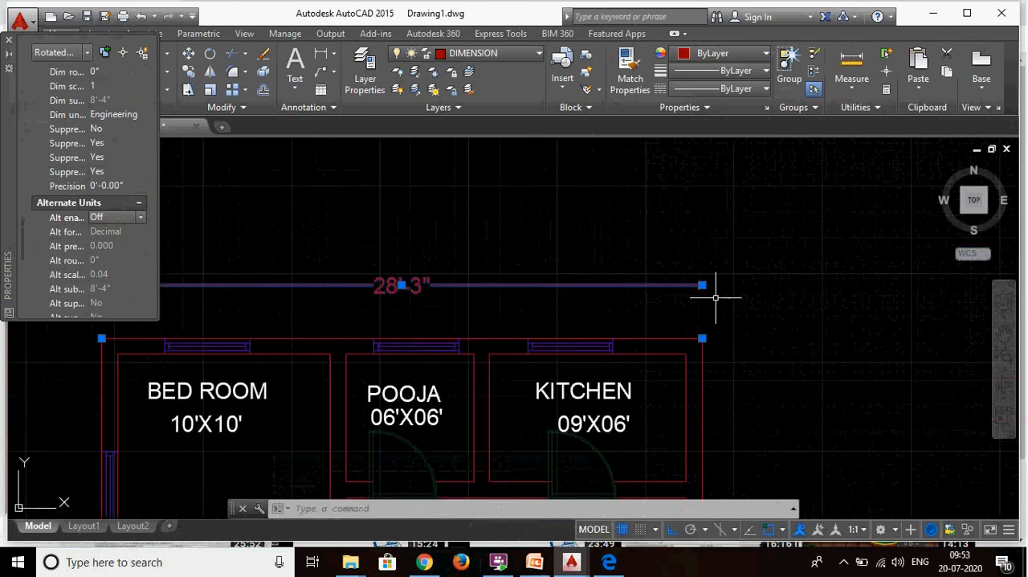
{"action": "scroll", "coordinate": [711, 278], "scroll_direction": "up", "scroll_amount": 2}
{"action": "scroll", "coordinate": [710, 278], "scroll_direction": "up", "scroll_amount": 3}
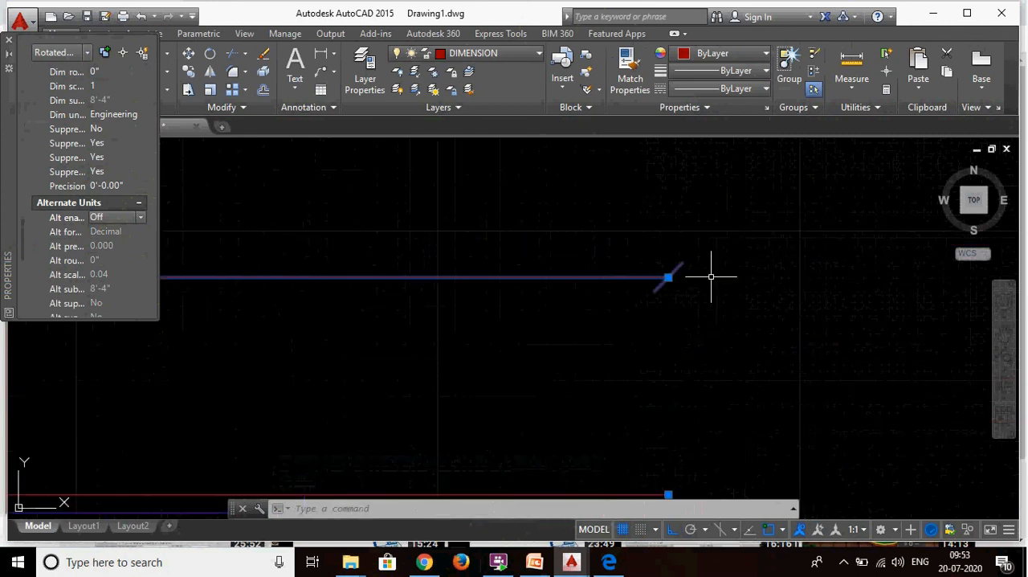
{"action": "scroll", "coordinate": [710, 278], "scroll_direction": "down", "scroll_amount": 5}
{"action": "mouse_move", "coordinate": [712, 287]}
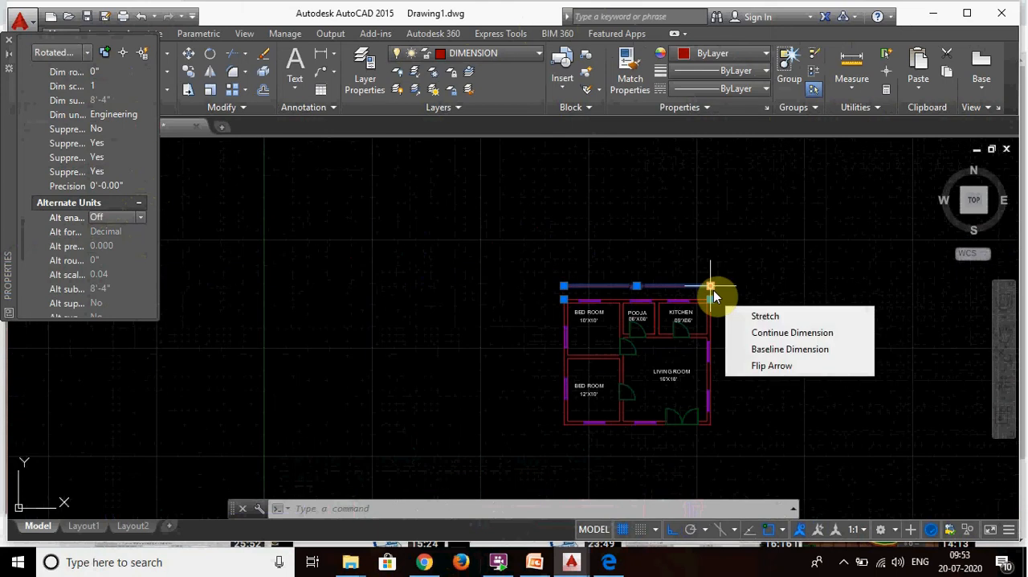
{"action": "scroll", "coordinate": [684, 294], "scroll_direction": "up", "scroll_amount": 4}
{"action": "scroll", "coordinate": [683, 294], "scroll_direction": "down", "scroll_amount": 2}
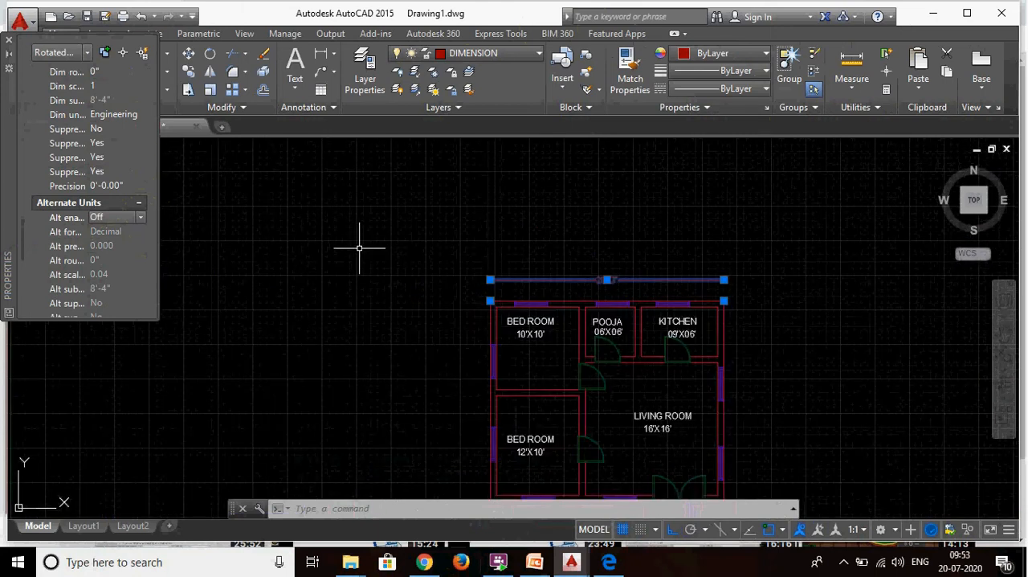
{"action": "scroll", "coordinate": [83, 172], "scroll_direction": "up", "scroll_amount": 6}
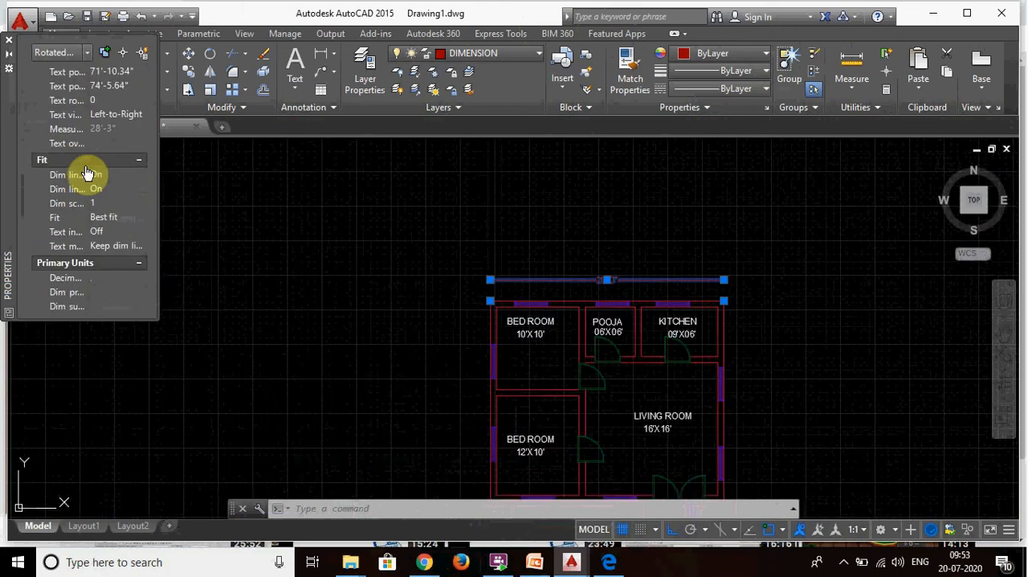
{"action": "scroll", "coordinate": [86, 189], "scroll_direction": "up", "scroll_amount": 3}
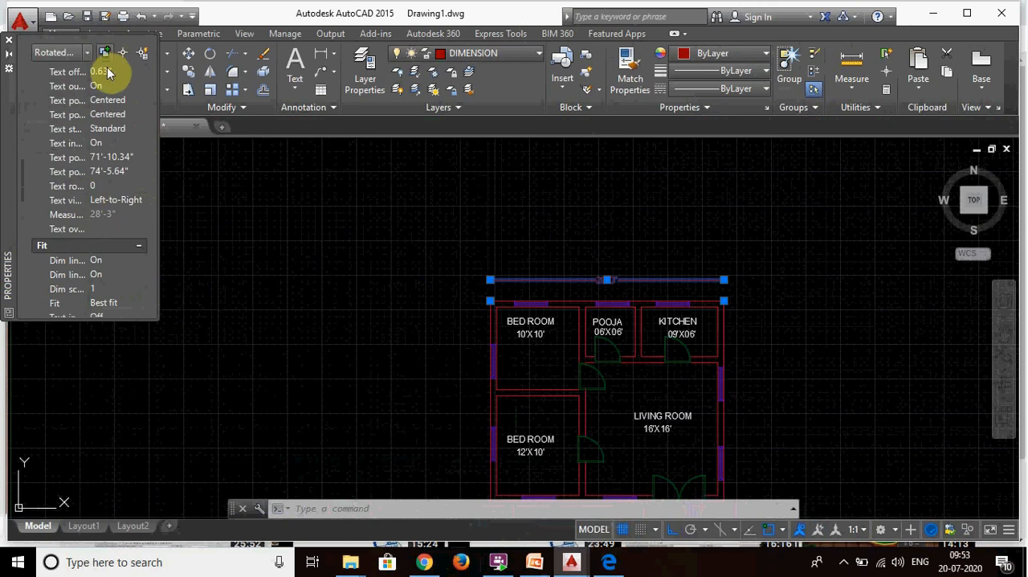
{"action": "scroll", "coordinate": [119, 168], "scroll_direction": "up", "scroll_amount": 3}
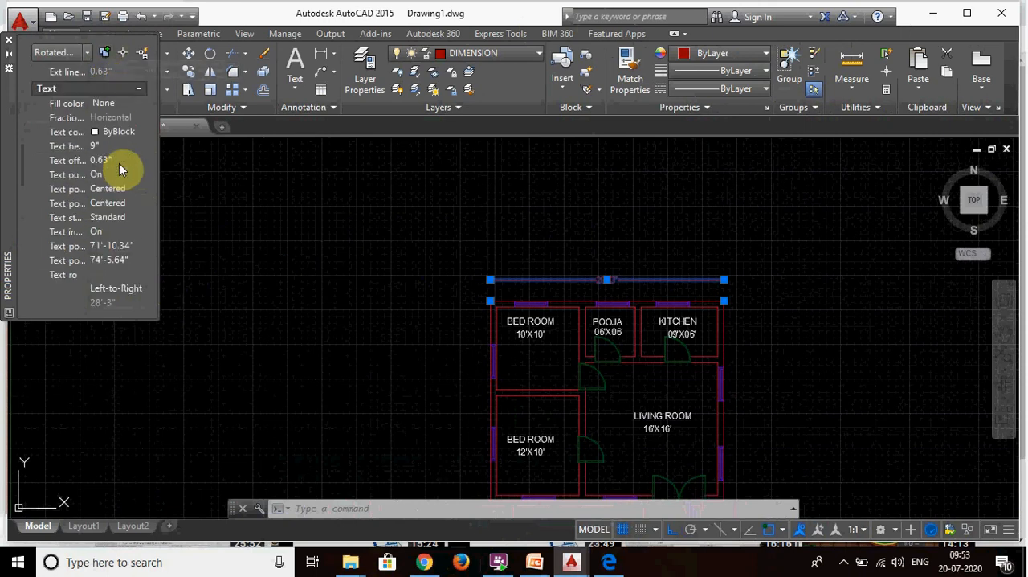
{"action": "left_click", "coordinate": [121, 145]}
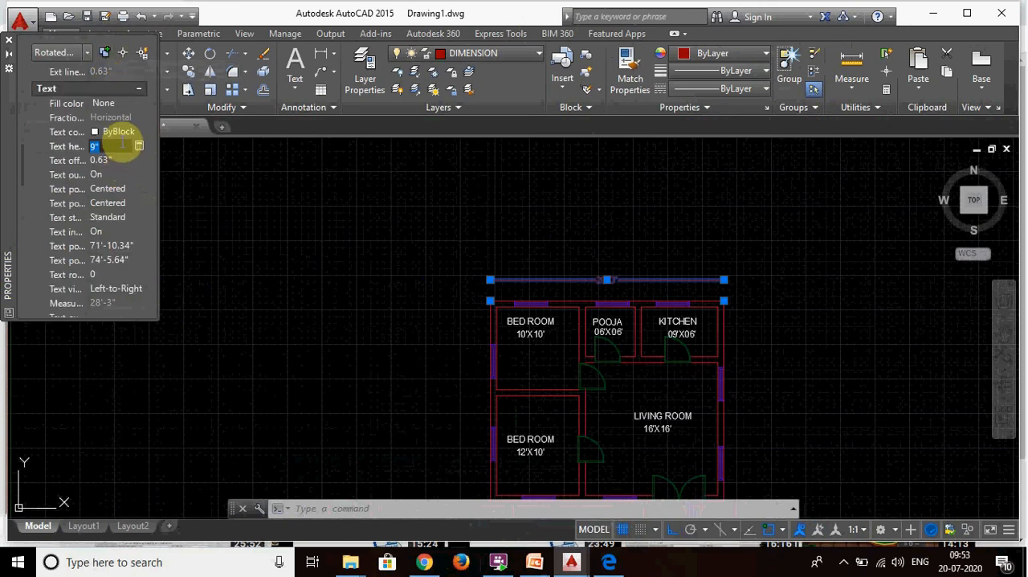
{"action": "type", "text": "7"}
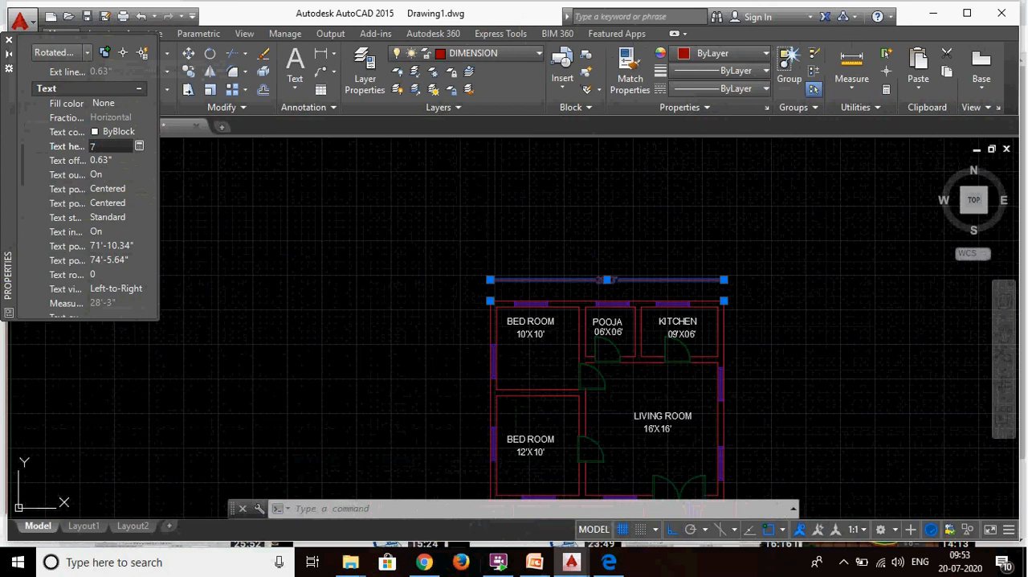
{"action": "key", "text": "Escape"}
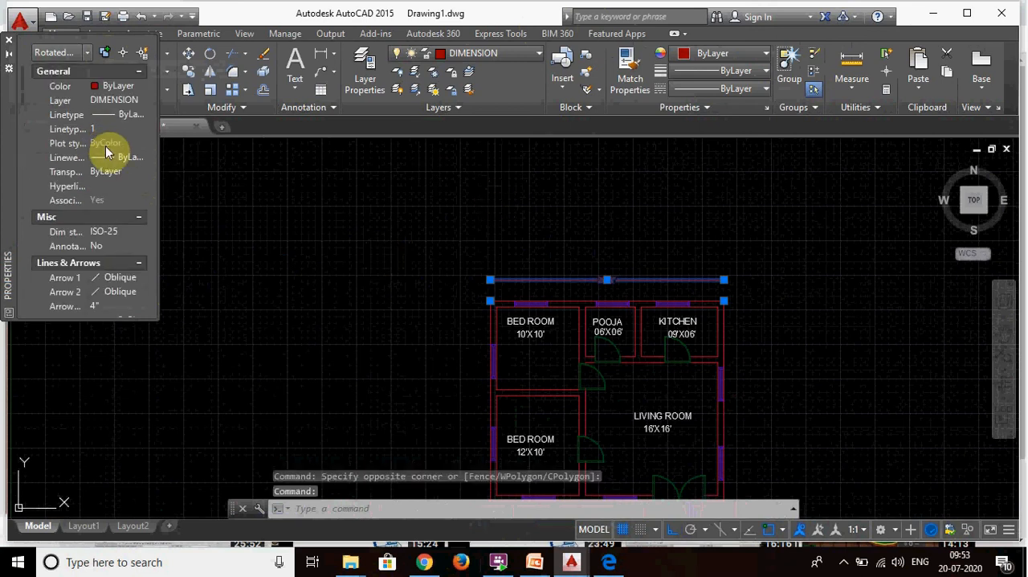
- Set the overall width dimension's arrow size to 6" and deselect the dimension
{"action": "scroll", "coordinate": [103, 265], "scroll_direction": "down", "scroll_amount": 2}
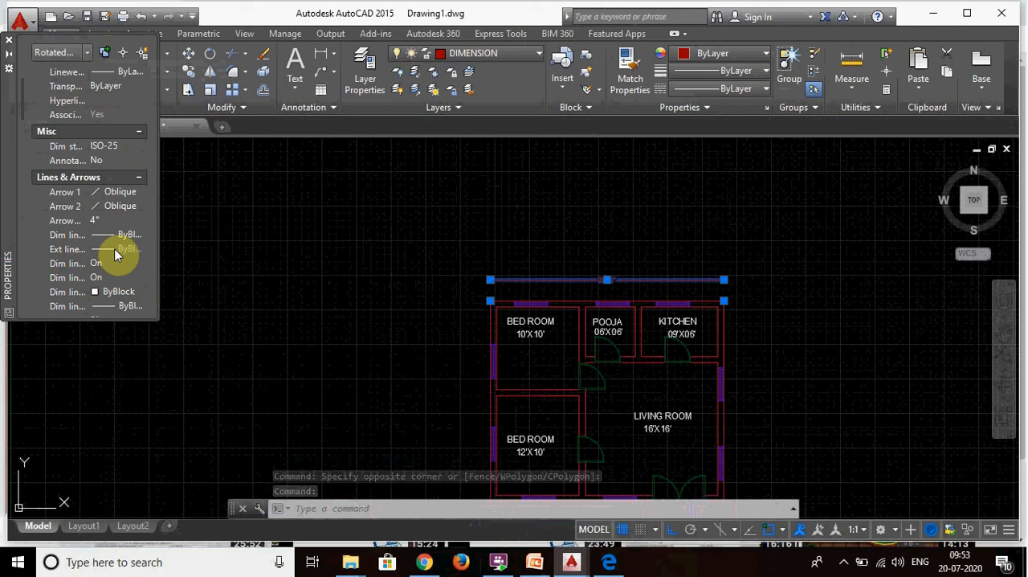
{"action": "left_click", "coordinate": [125, 221]}
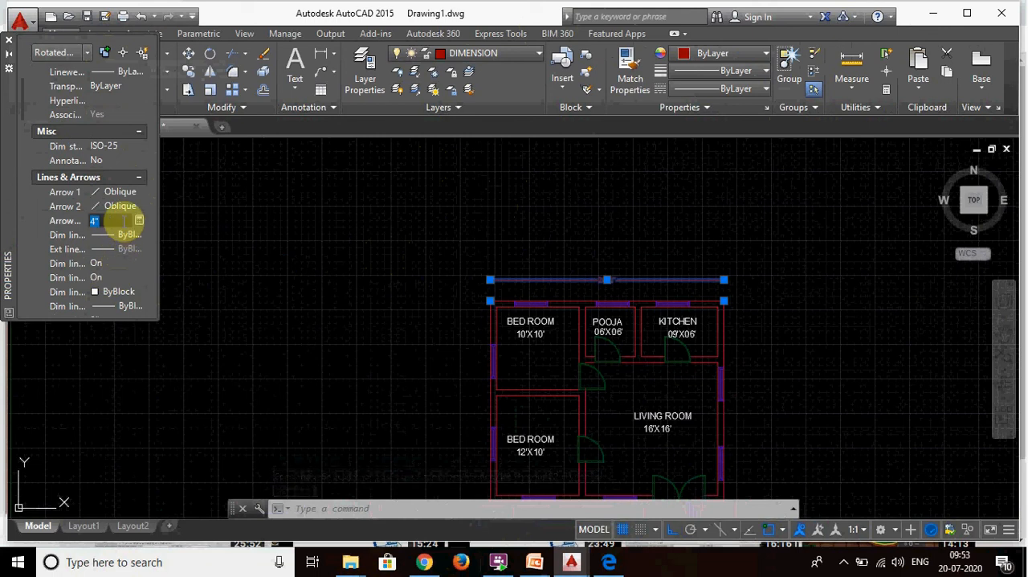
{"action": "type", "text": "6"}
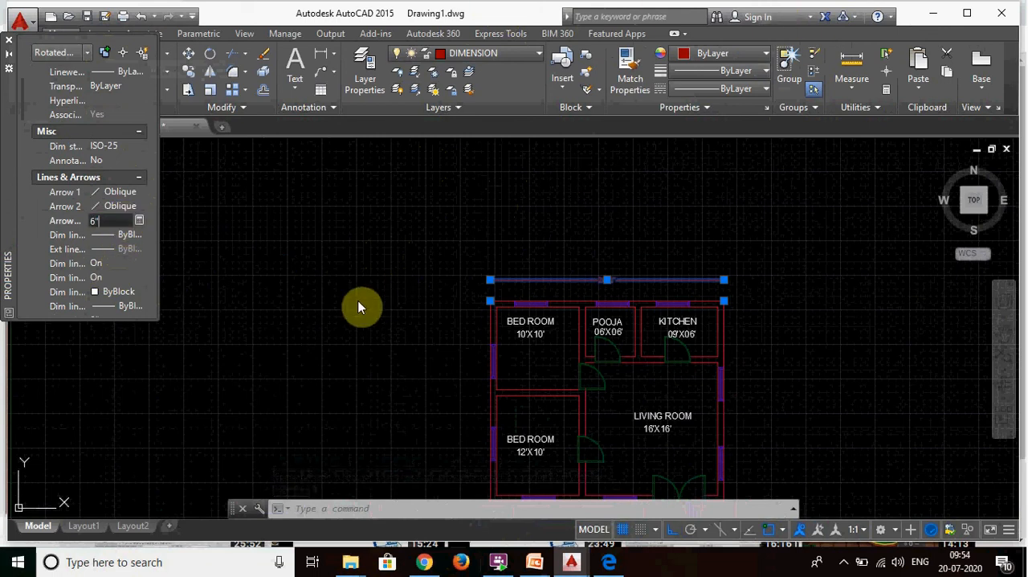
{"action": "scroll", "coordinate": [747, 283], "scroll_direction": "up", "scroll_amount": 4}
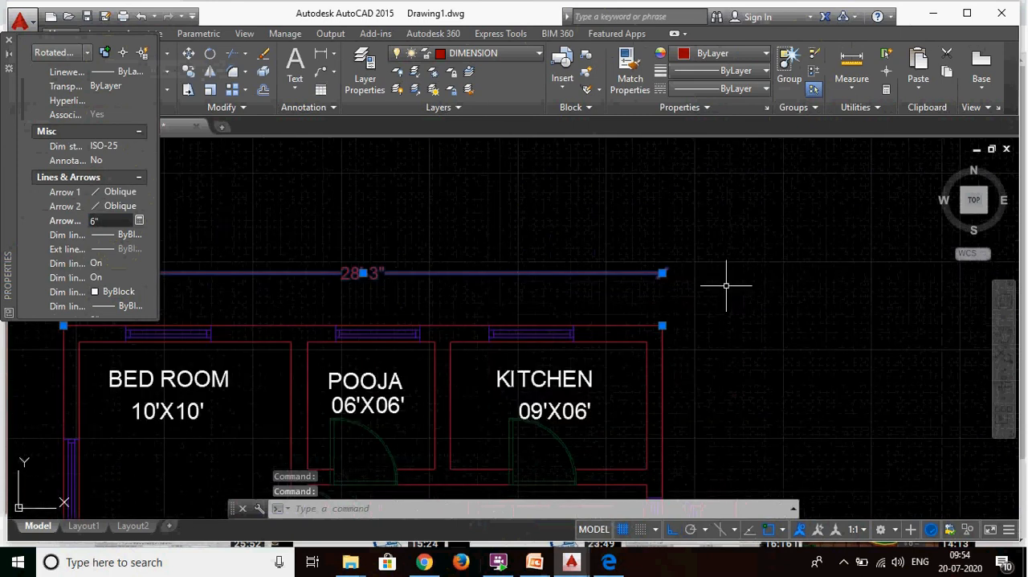
{"action": "scroll", "coordinate": [707, 291], "scroll_direction": "up", "scroll_amount": 2}
{"action": "key", "text": "Escape"}
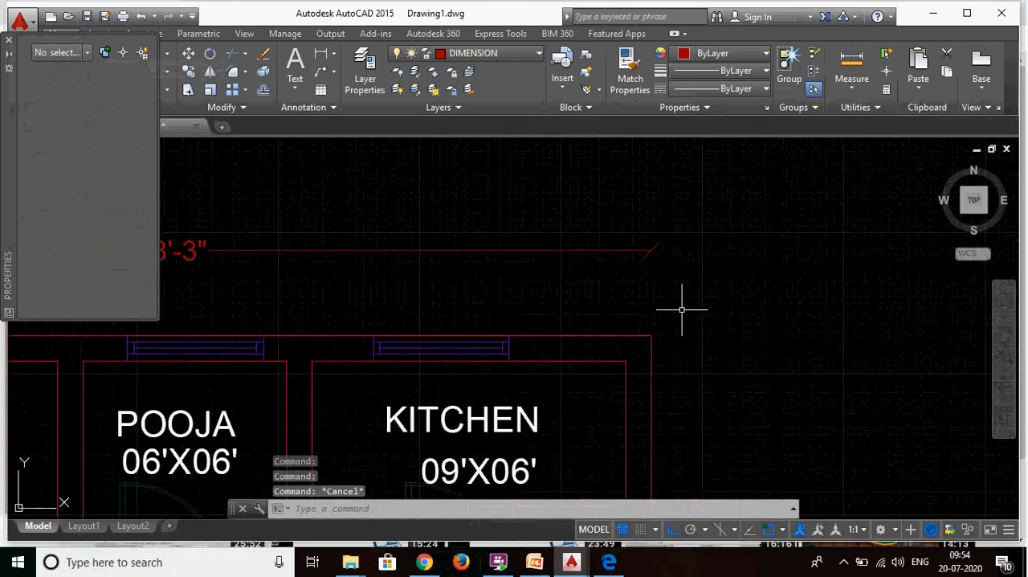
{"action": "scroll", "coordinate": [435, 232], "scroll_direction": "down", "scroll_amount": 2}
{"action": "scroll", "coordinate": [779, 175], "scroll_direction": "down", "scroll_amount": 3}
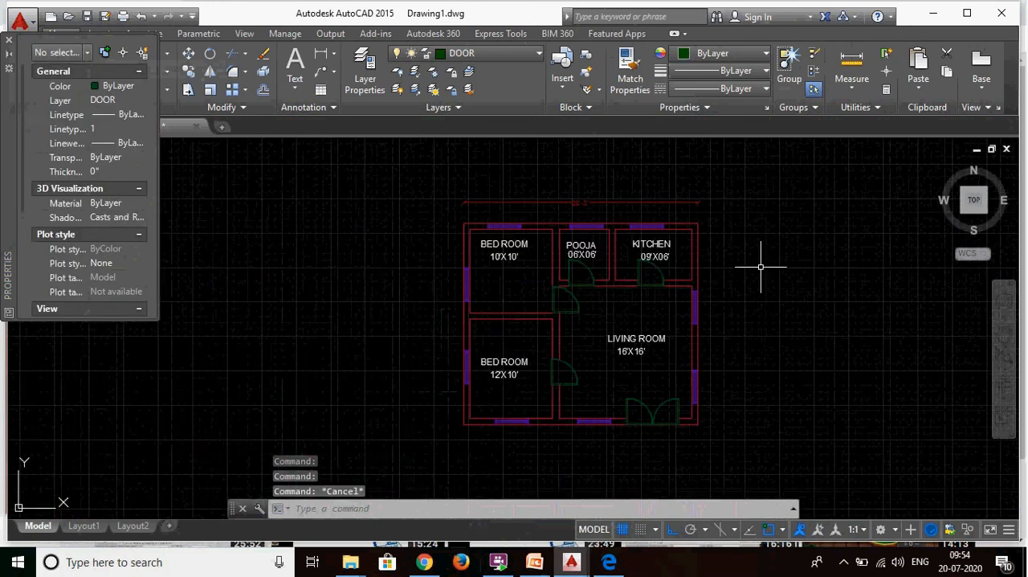
{"action": "type", "text": "D"}
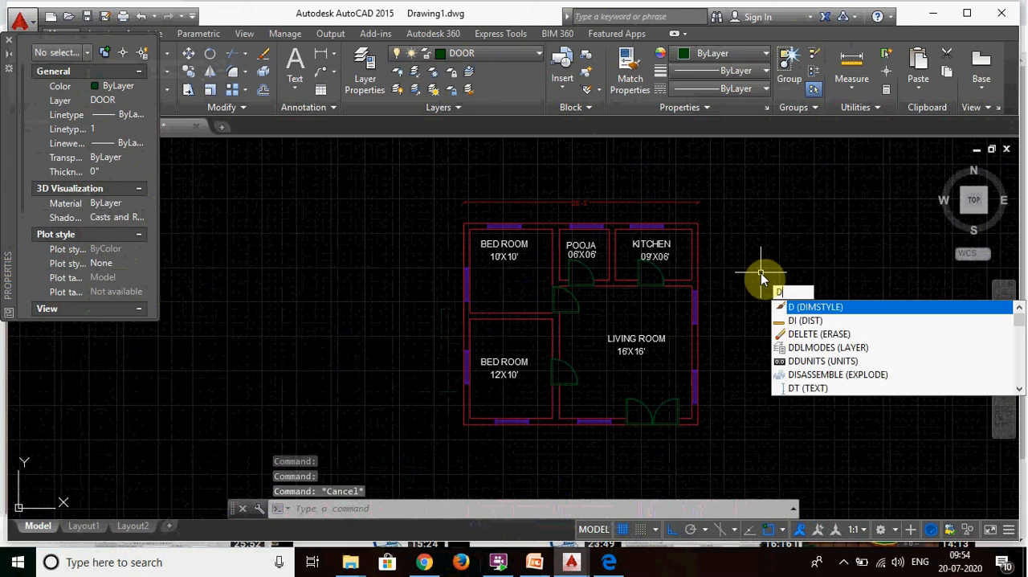
{"action": "key", "text": "BackSpace"}
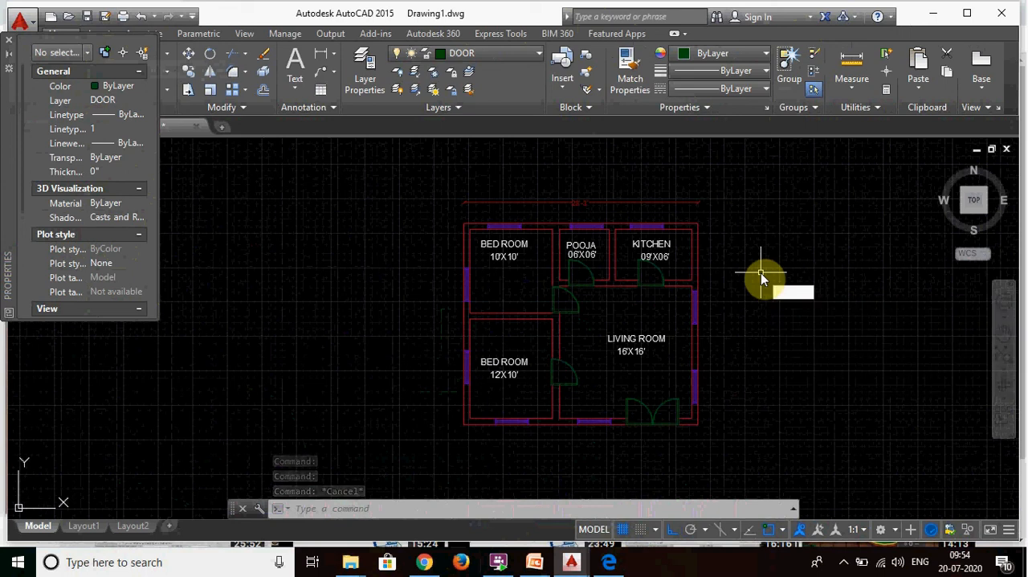
{"action": "key", "text": "Escape"}
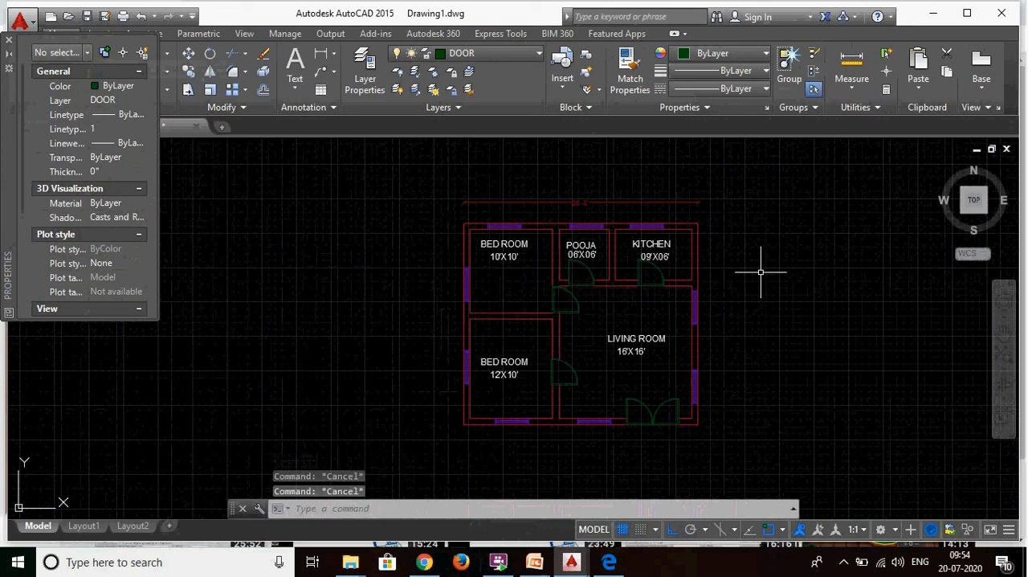
- Add an angular dimension with DIMANG between the upper bedroom's bottom and left inner wall lines, placing the arc inside the room
{"action": "type", "text": "di"}
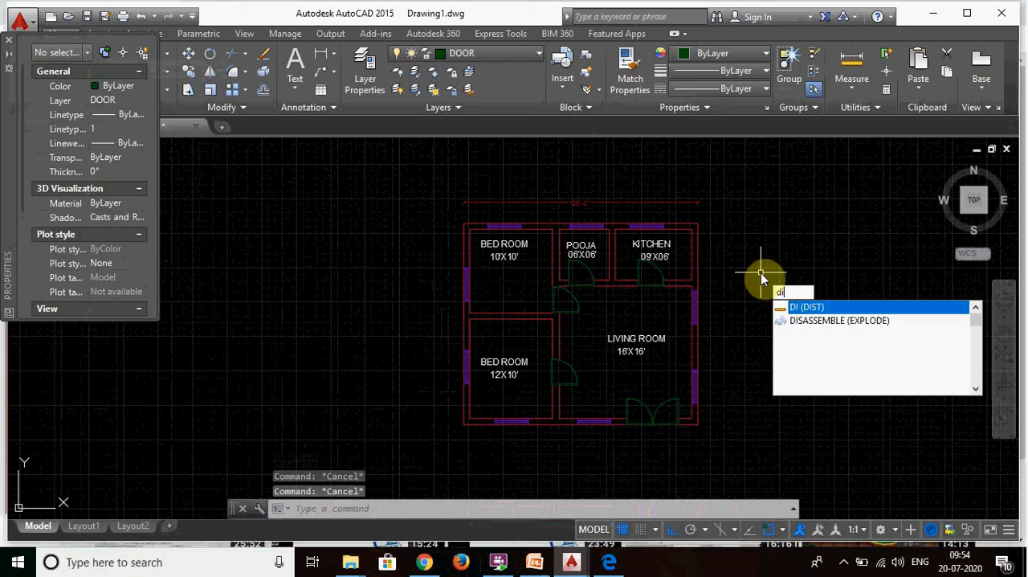
{"action": "type", "text": "man"}
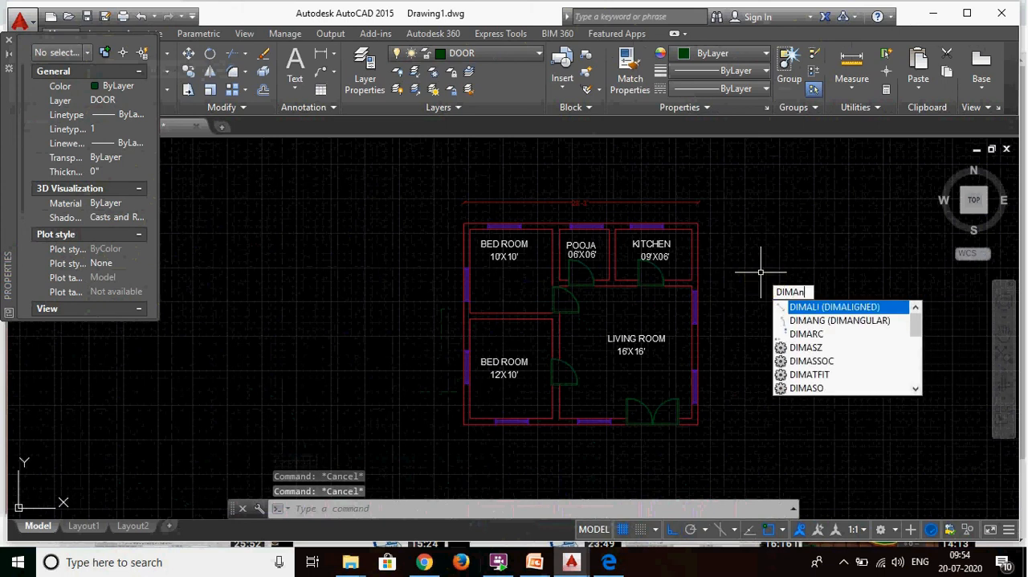
{"action": "type", "text": "g"}
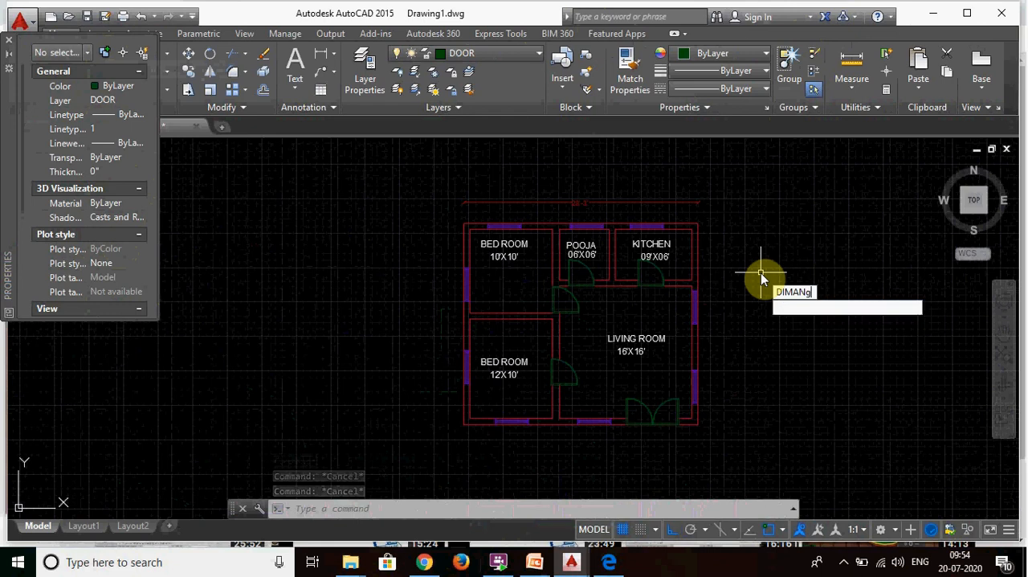
{"action": "key", "text": "Return"}
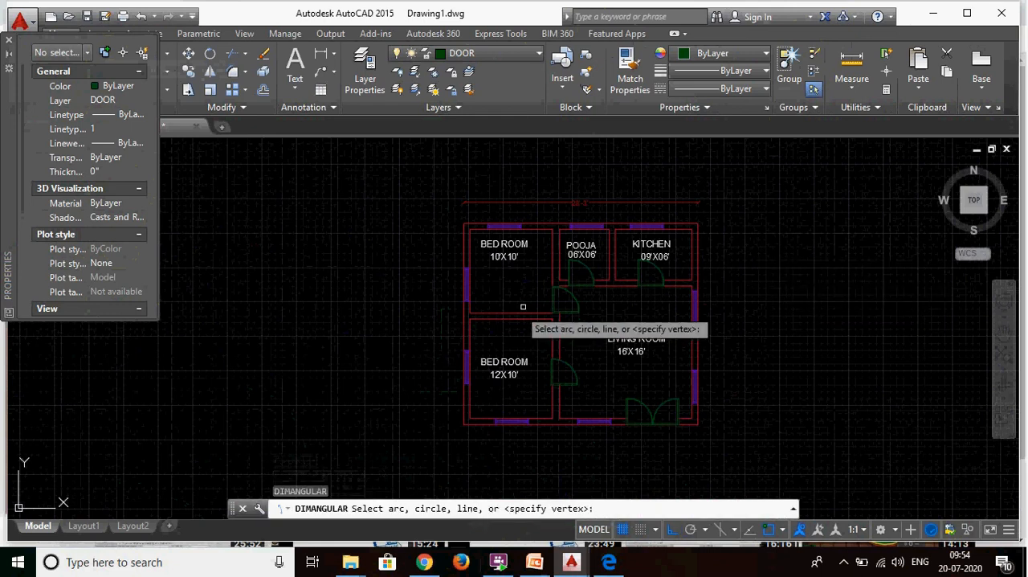
{"action": "scroll", "coordinate": [519, 309], "scroll_direction": "up", "scroll_amount": 6}
{"action": "scroll", "coordinate": [513, 305], "scroll_direction": "down", "scroll_amount": 3}
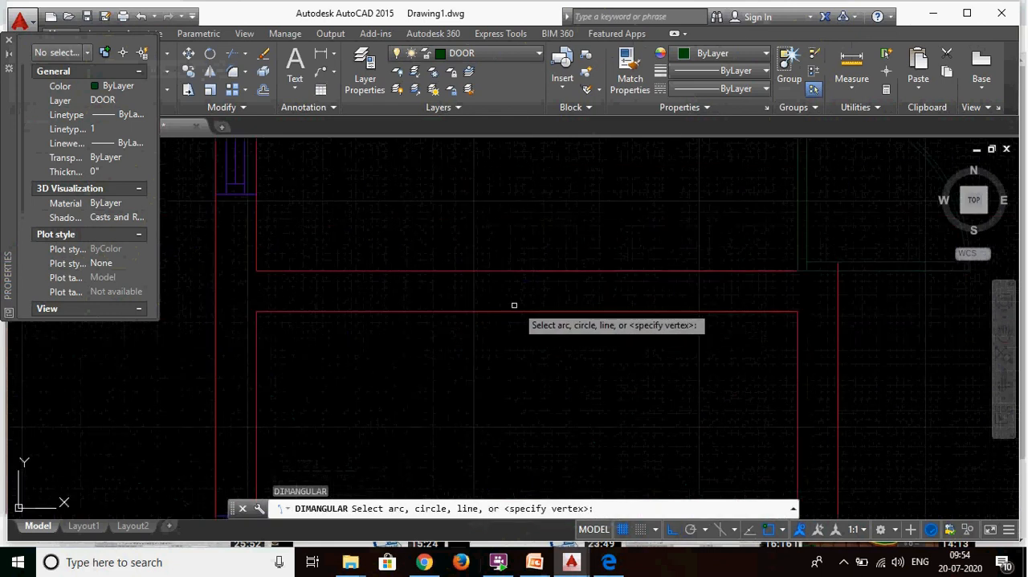
{"action": "left_click", "coordinate": [603, 271]}
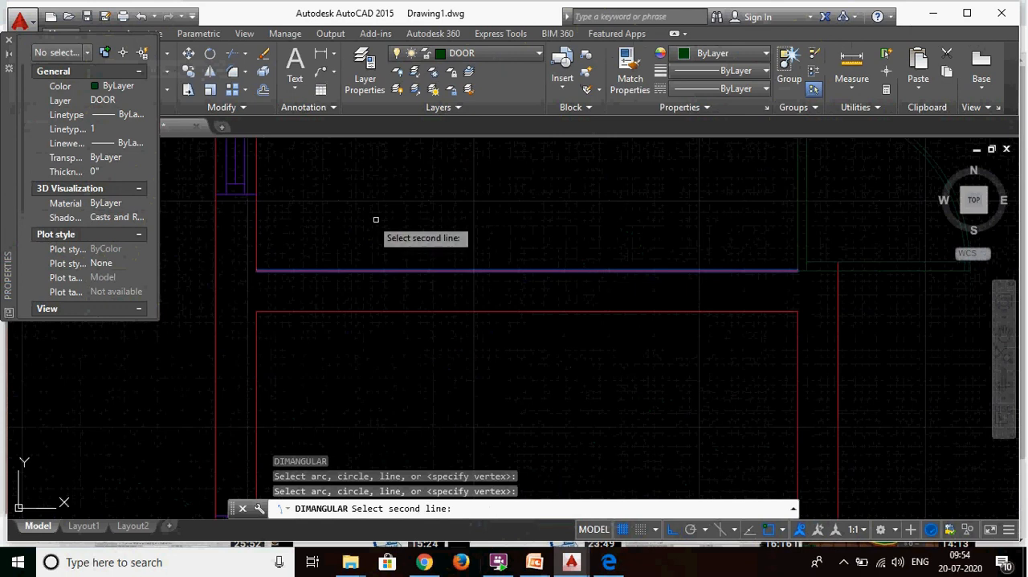
{"action": "left_click", "coordinate": [257, 226]}
{"action": "left_click", "coordinate": [454, 258]}
{"action": "scroll", "coordinate": [458, 305], "scroll_direction": "down", "scroll_amount": 5}
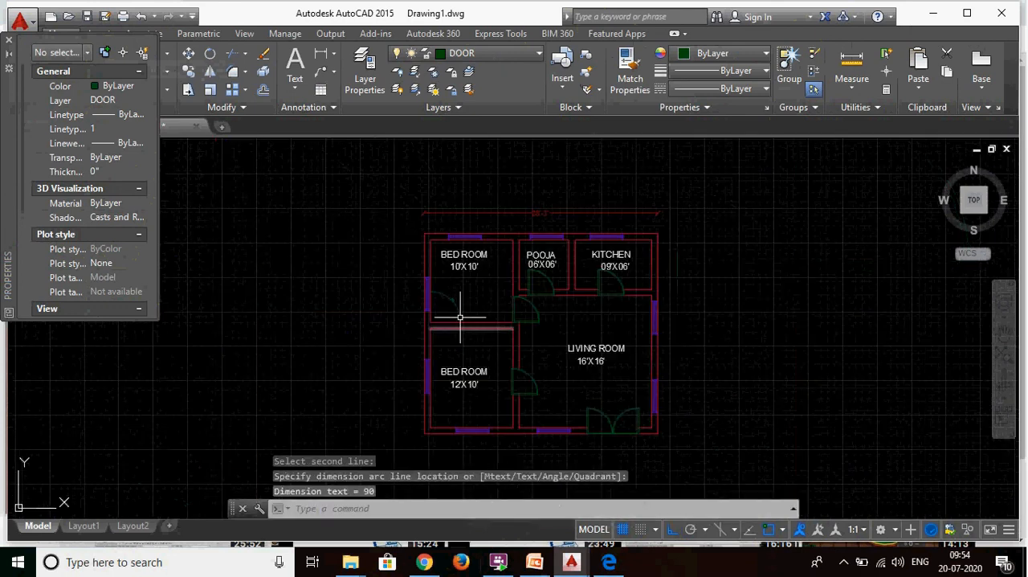
- Match the properties of the overall width dimension onto the angular dimension in the upper bedroom
{"action": "scroll", "coordinate": [460, 308], "scroll_direction": "up", "scroll_amount": 4}
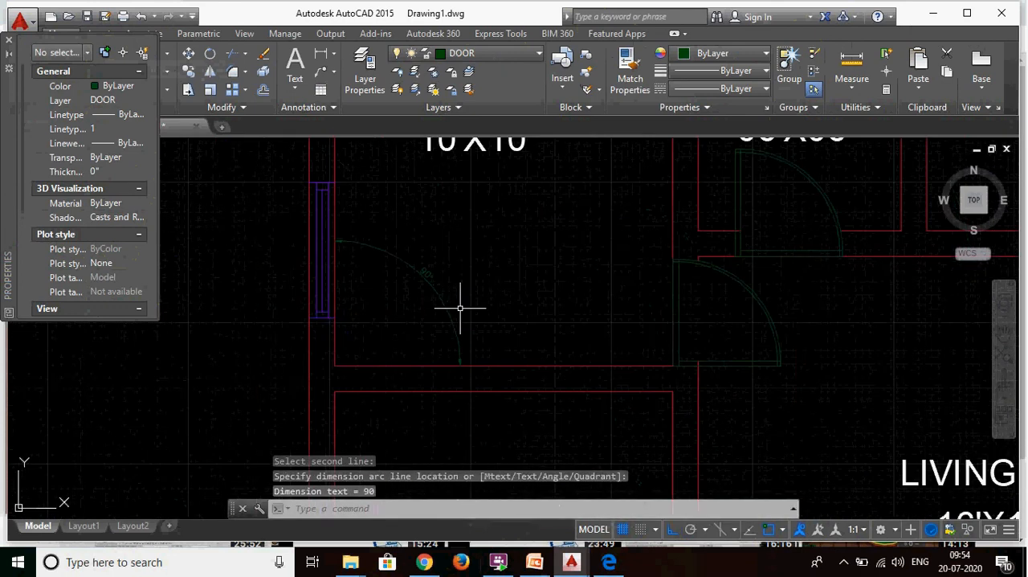
{"action": "type", "text": "ma"}
{"action": "key", "text": "Return"}
{"action": "scroll", "coordinate": [346, 365], "scroll_direction": "down", "scroll_amount": 4}
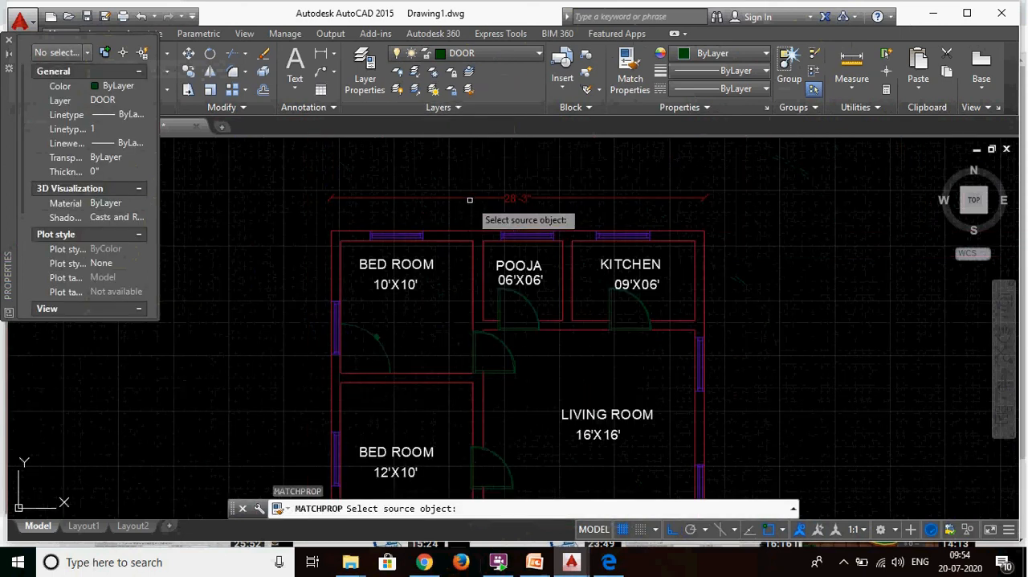
{"action": "left_click", "coordinate": [471, 198]}
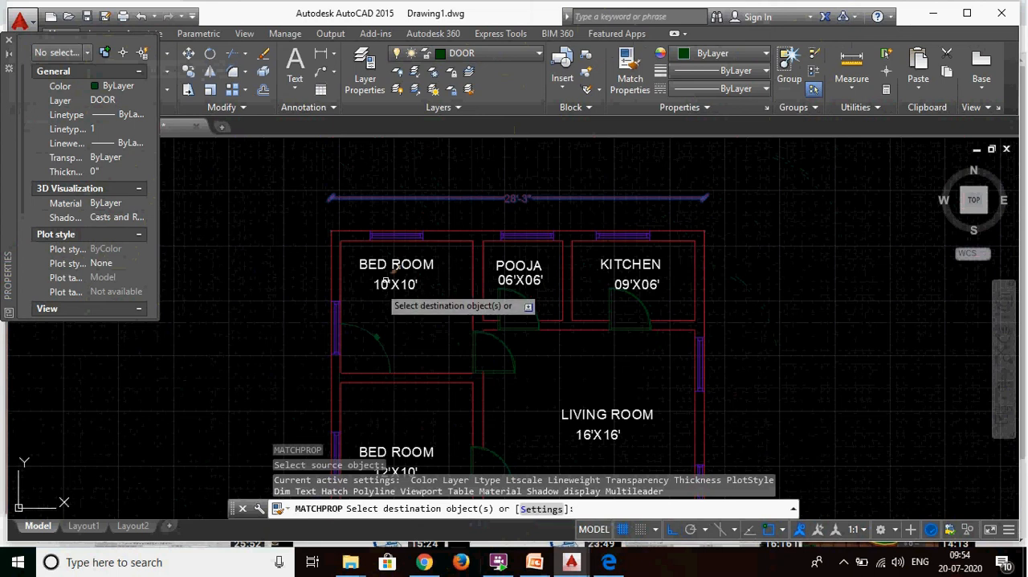
{"action": "left_click", "coordinate": [377, 338]}
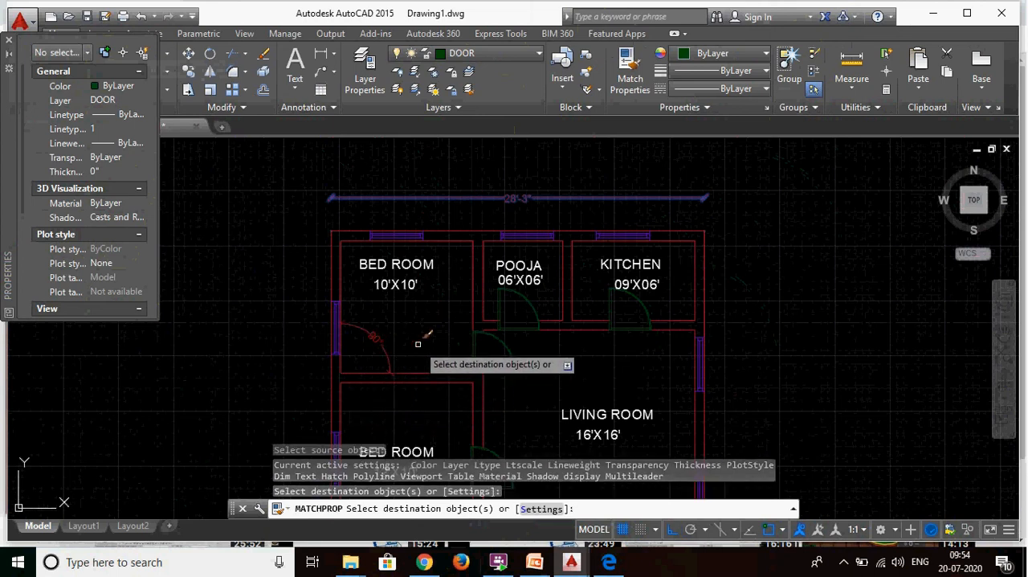
{"action": "key", "text": "Escape"}
{"action": "scroll", "coordinate": [417, 344], "scroll_direction": "up", "scroll_amount": 2}
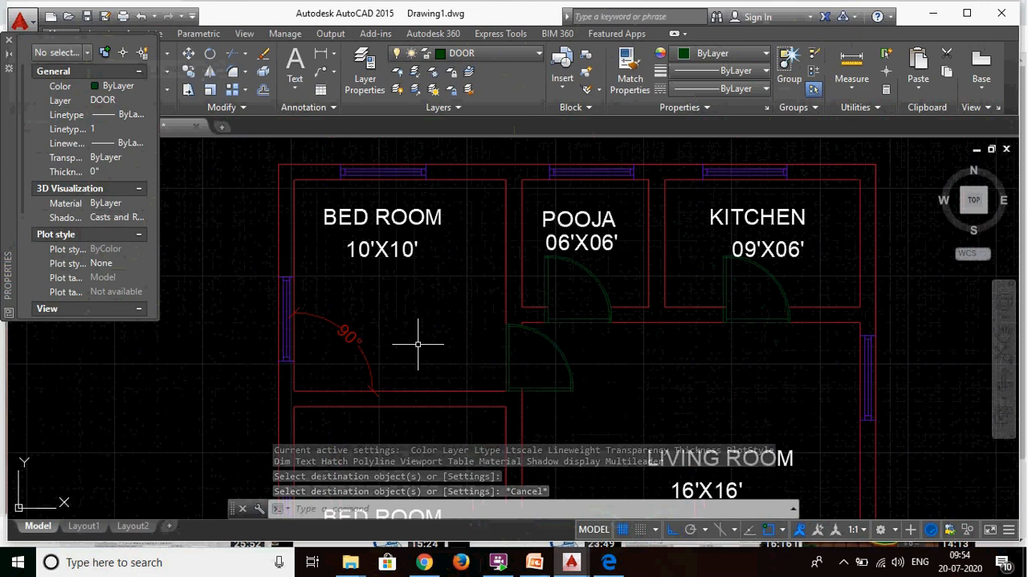
{"action": "type", "text": "DIMC"}
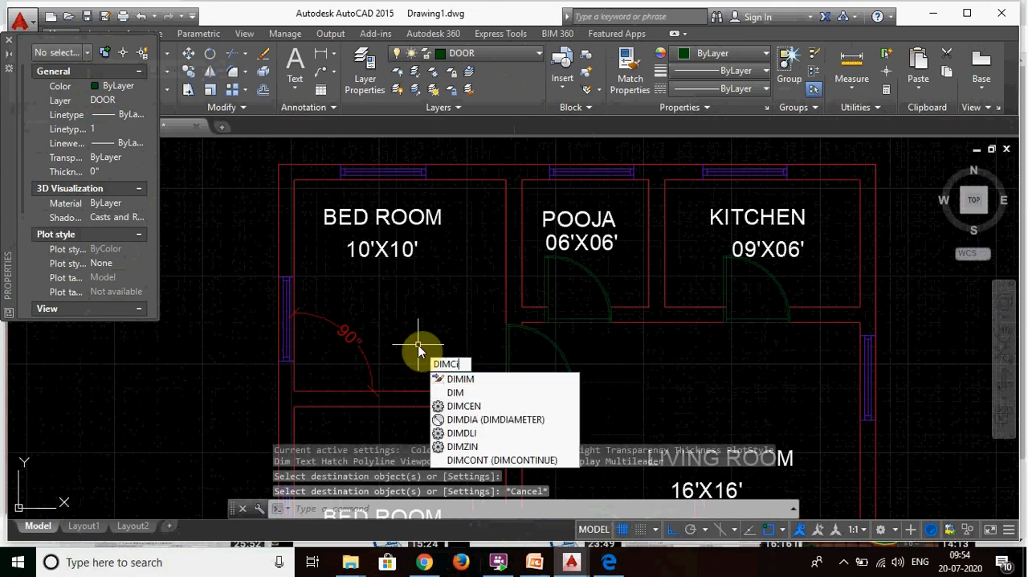
{"action": "type", "text": "lr"}
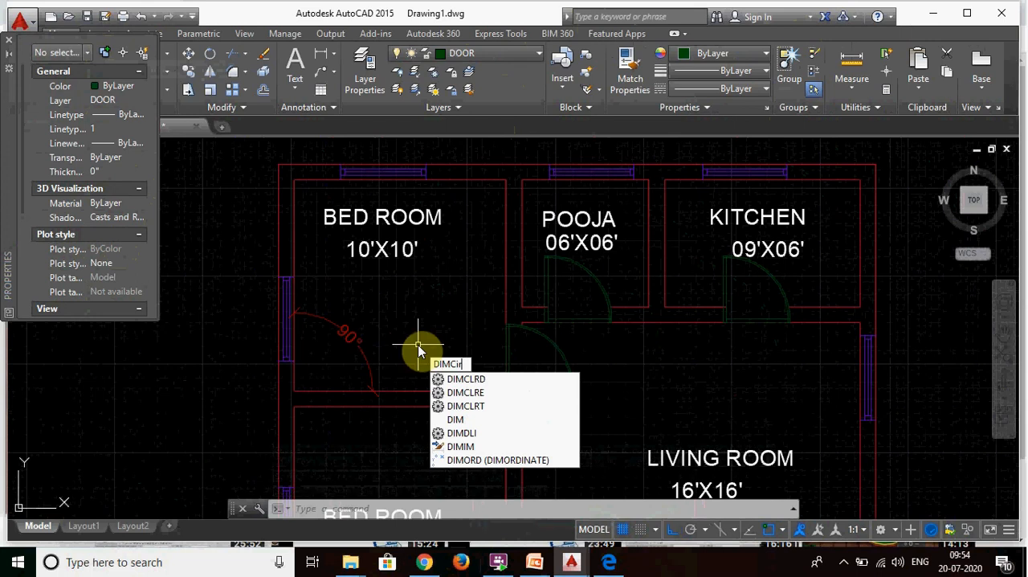
{"action": "key", "text": "BackSpace"}
{"action": "key", "text": "BackSpace"}
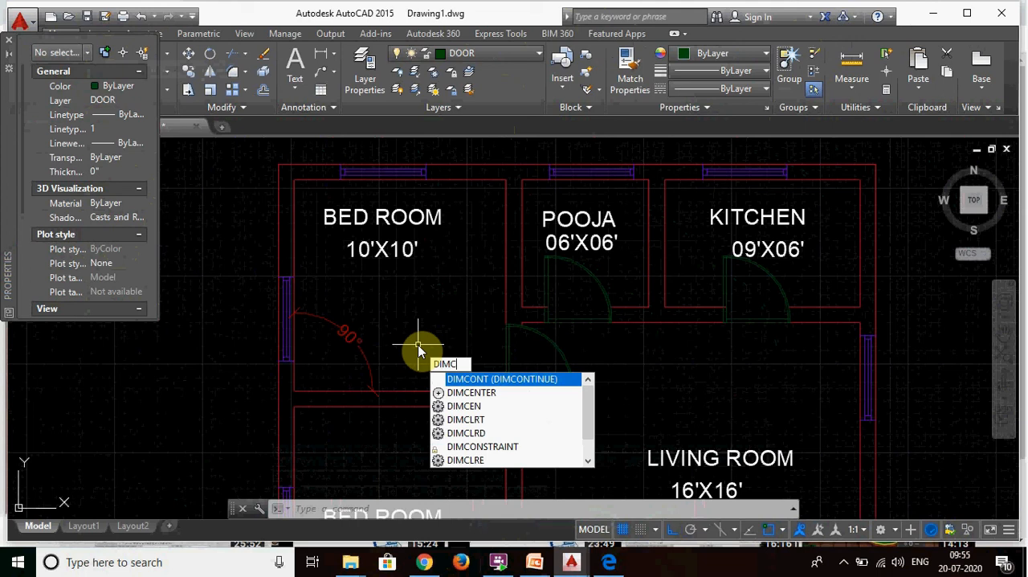
{"action": "key", "text": "Escape"}
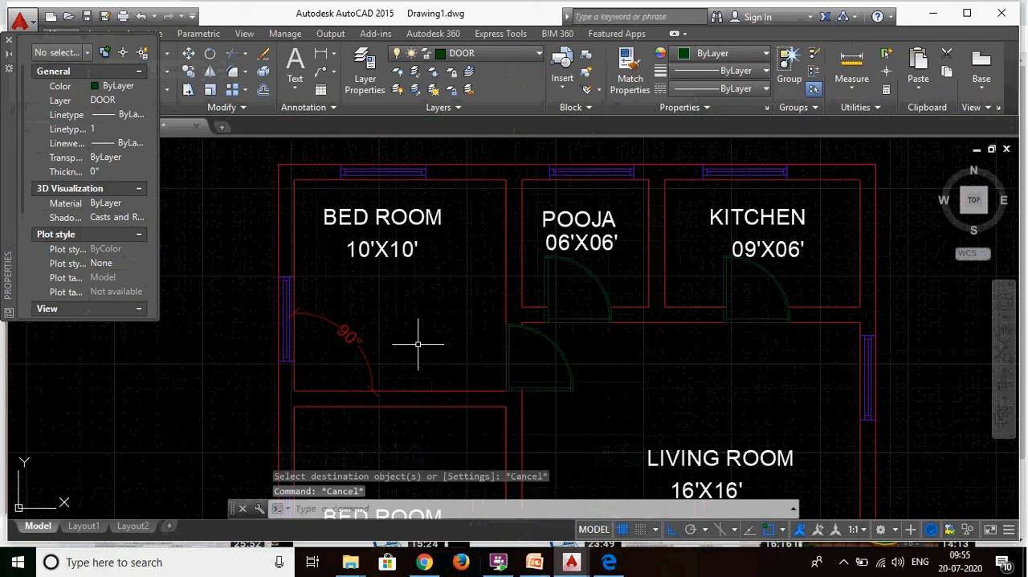
- Continue the angular dimension with DIMCONTINUE to the wall end beside the upper bedroom door and to the living room's upper right-hand window
{"action": "scroll", "coordinate": [379, 371], "scroll_direction": "down", "scroll_amount": 8}
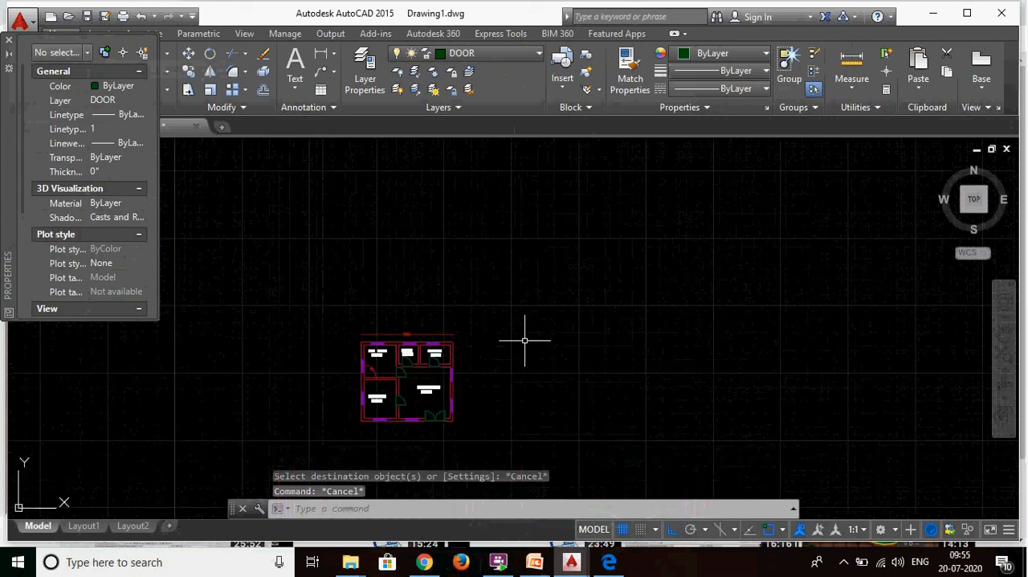
{"action": "scroll", "coordinate": [525, 340], "scroll_direction": "up", "scroll_amount": 4}
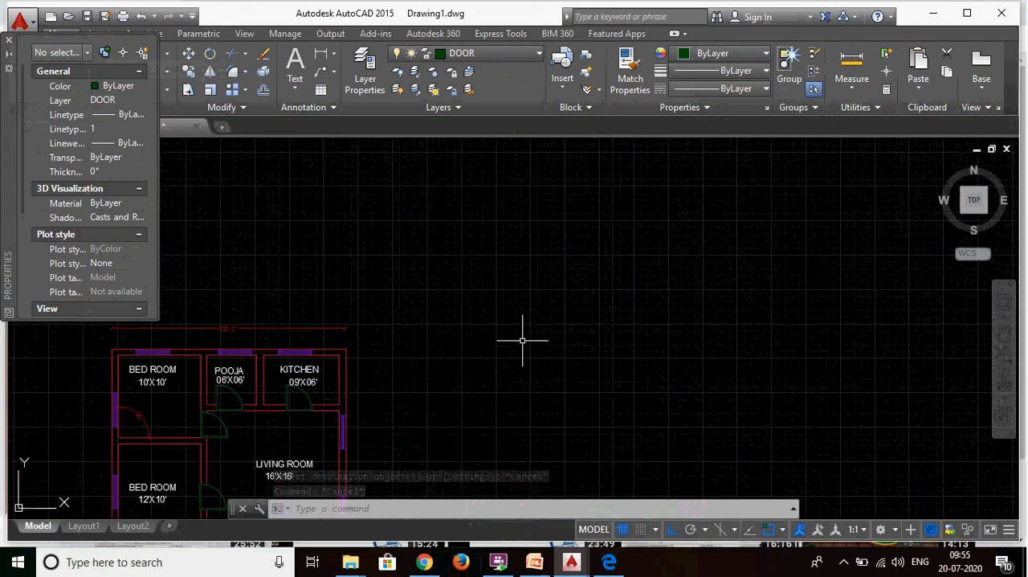
{"action": "type", "text": "do"}
{"action": "key", "text": "BackSpace"}
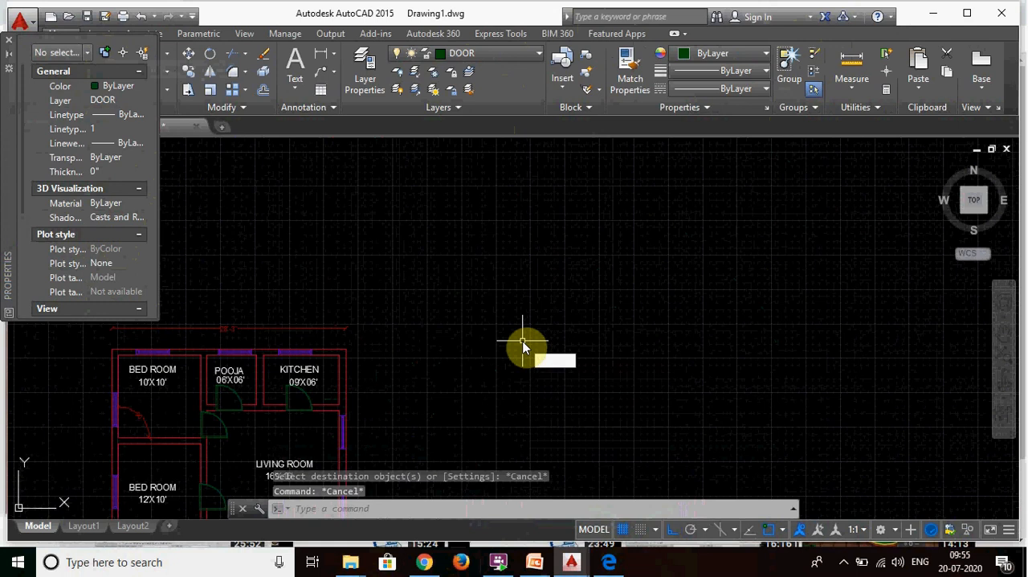
{"action": "type", "text": "imcont"}
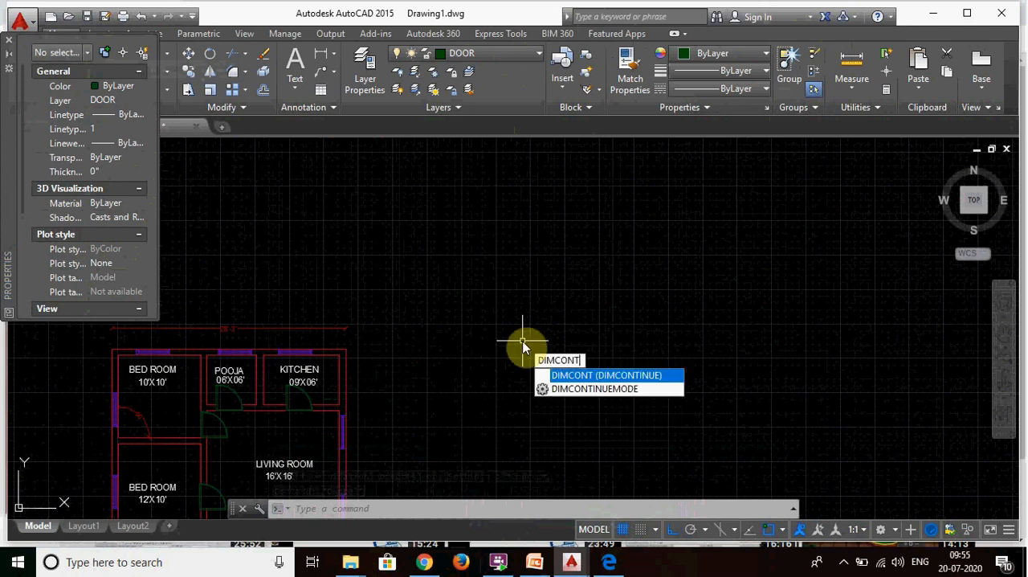
{"action": "key", "text": "Return"}
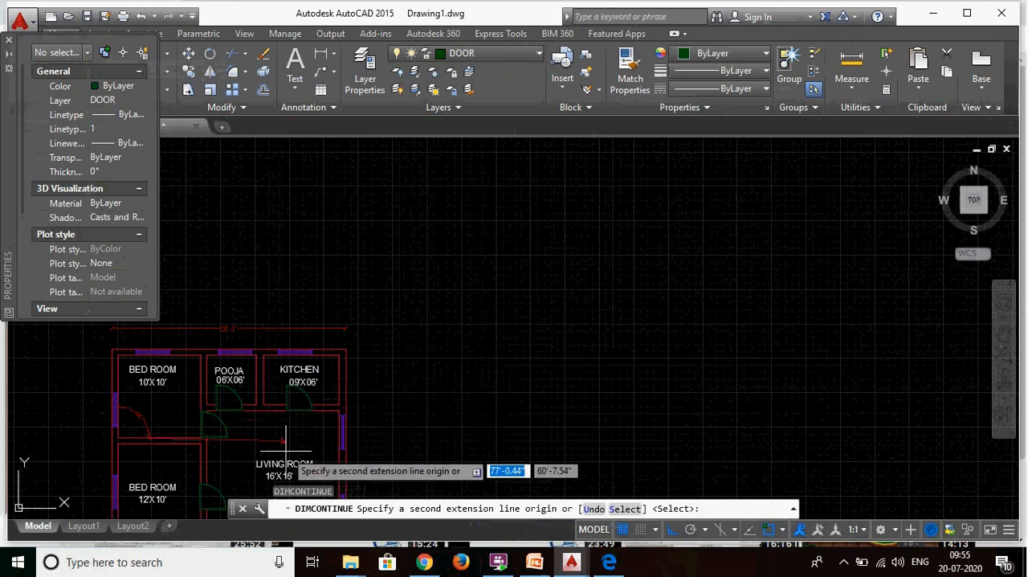
{"action": "scroll", "coordinate": [169, 451], "scroll_direction": "up", "scroll_amount": 4}
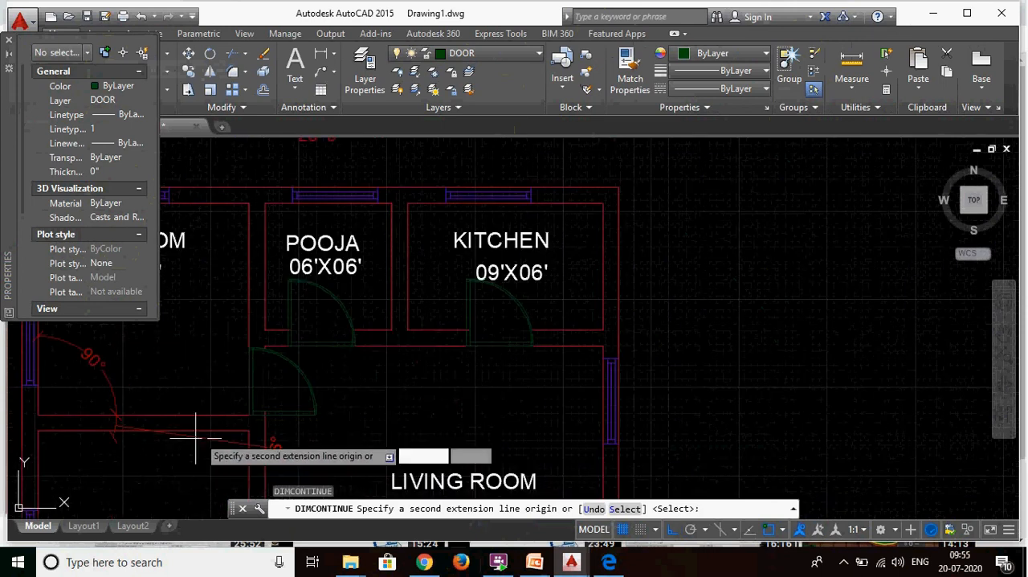
{"action": "scroll", "coordinate": [281, 409], "scroll_direction": "up", "scroll_amount": 5}
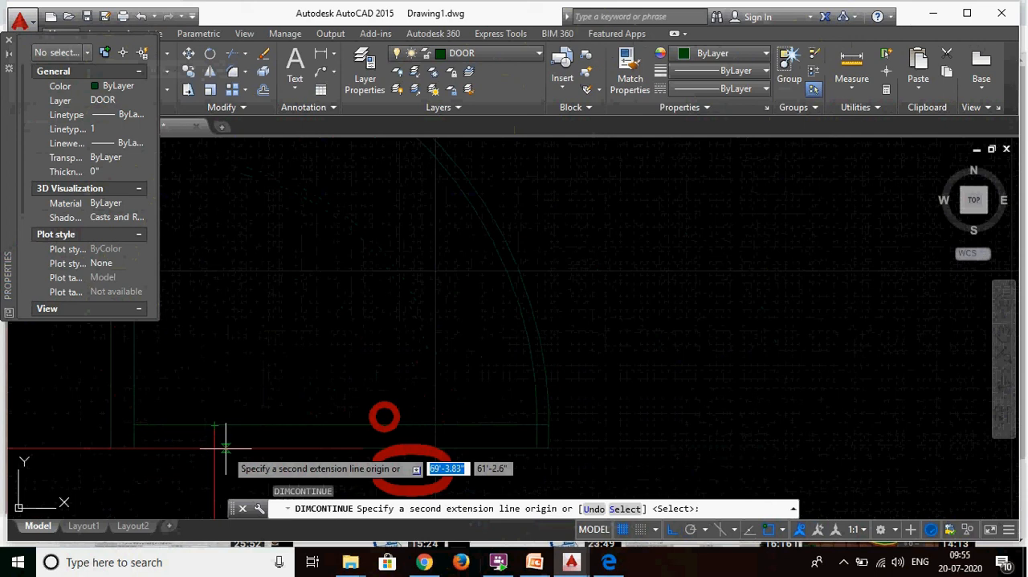
{"action": "left_click", "coordinate": [215, 448]}
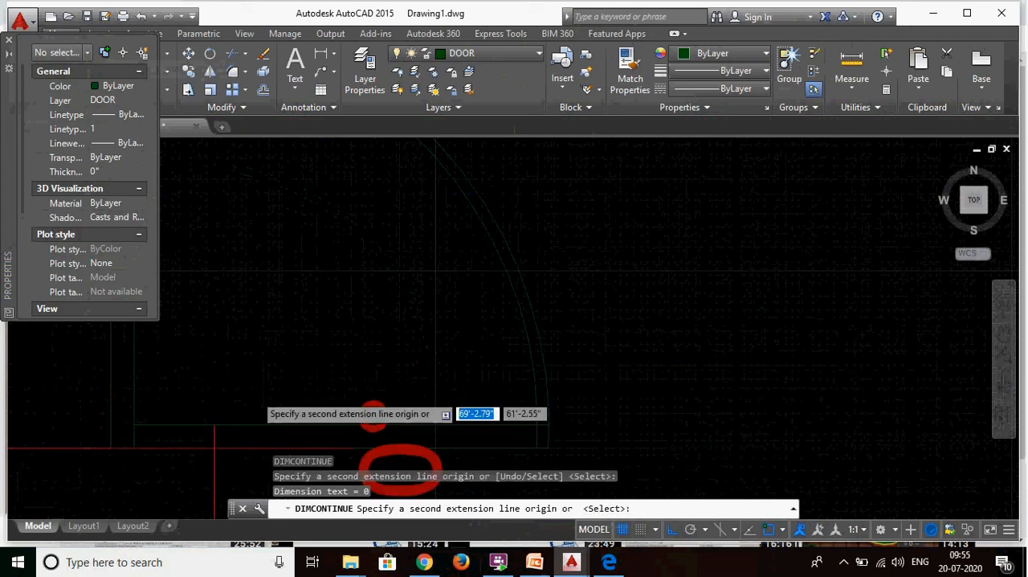
{"action": "scroll", "coordinate": [257, 393], "scroll_direction": "down", "scroll_amount": 4}
{"action": "scroll", "coordinate": [551, 391], "scroll_direction": "down", "scroll_amount": 6}
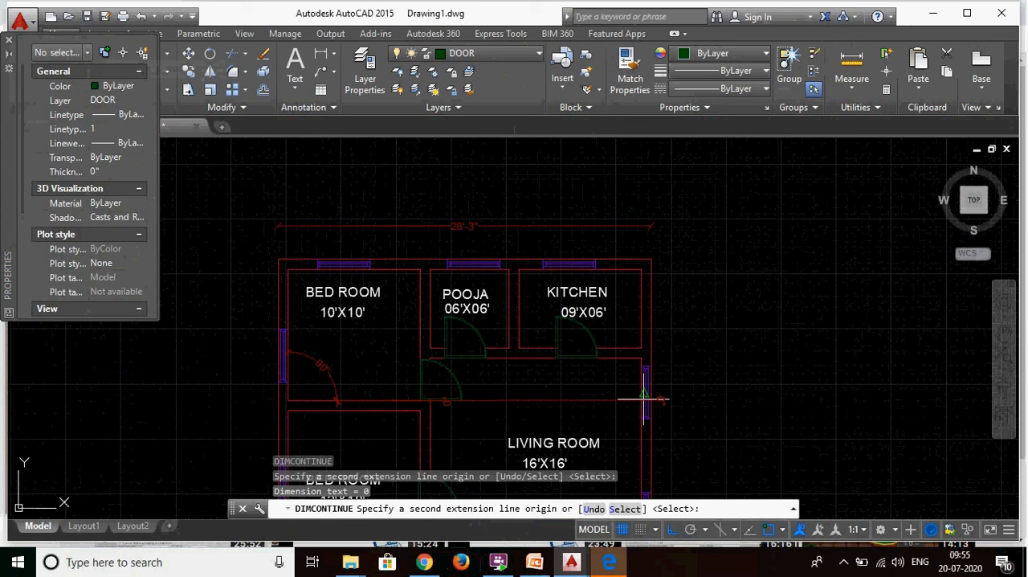
{"action": "key", "text": "Escape"}
- Delete the 90° angular dimension in the upper bedroom and both dimensions continued from it
{"action": "left_click", "coordinate": [551, 395]}
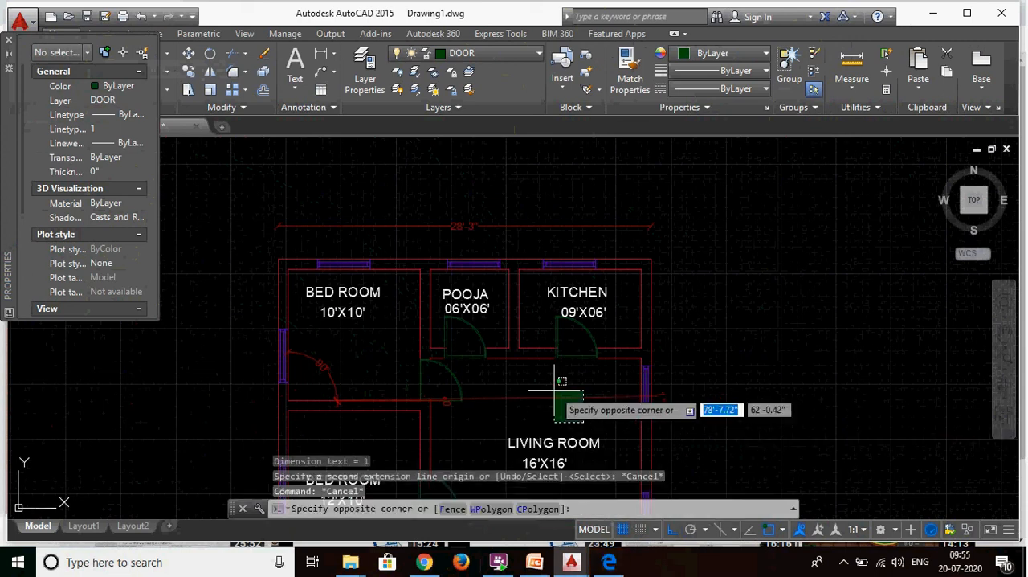
{"action": "left_click", "coordinate": [554, 391]}
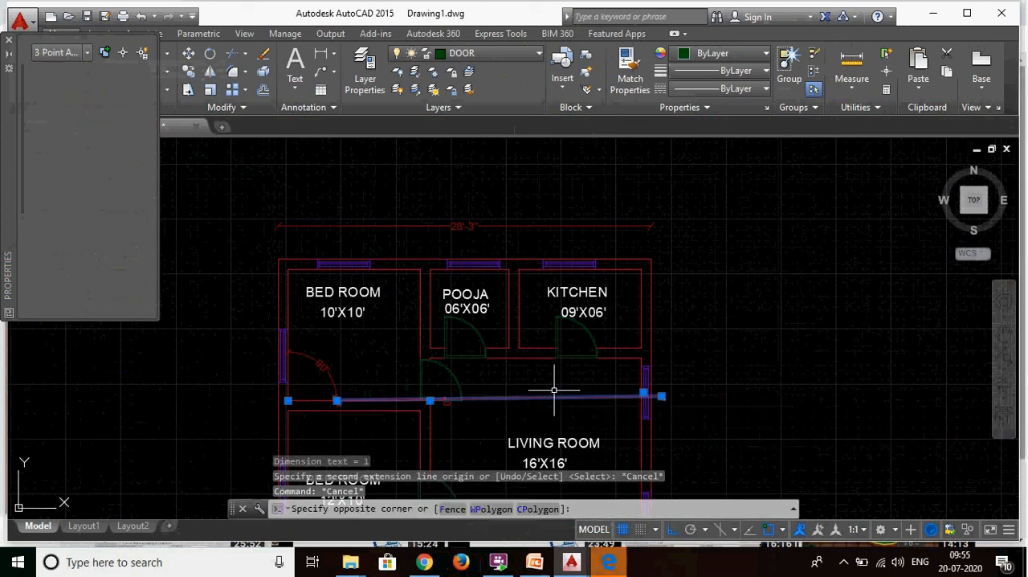
{"action": "key", "text": "Delete"}
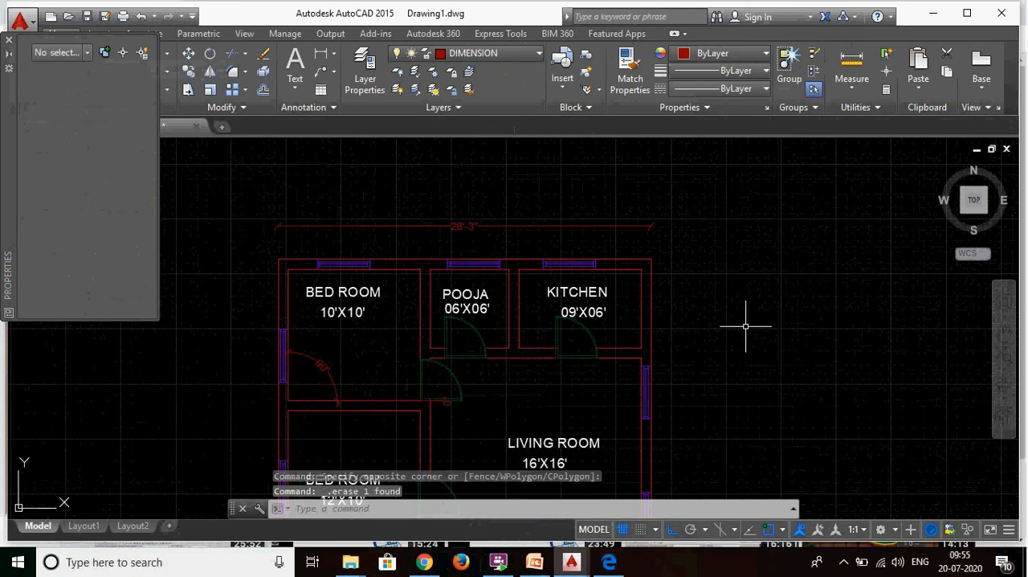
{"action": "left_click", "coordinate": [367, 346]}
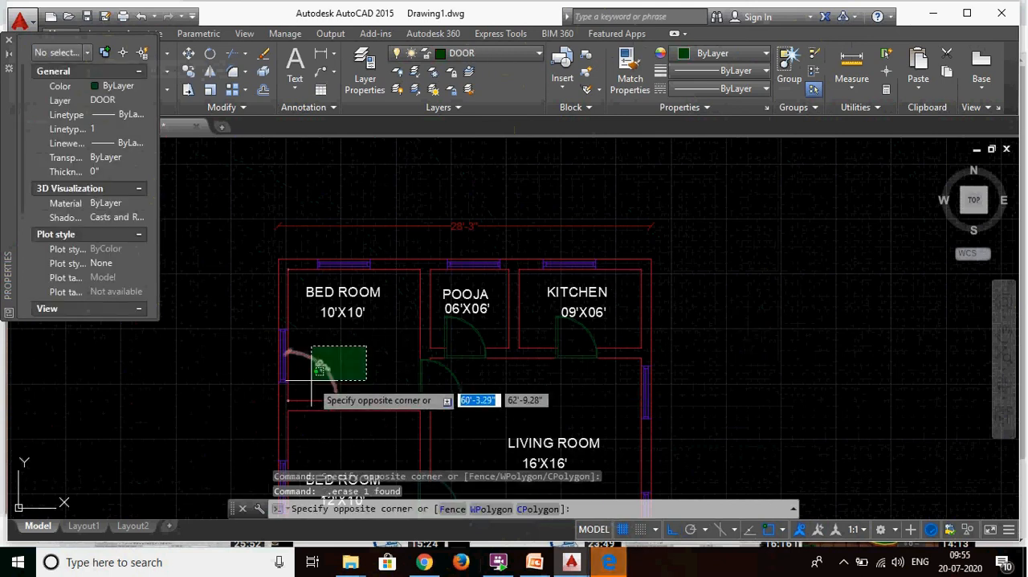
{"action": "left_click", "coordinate": [305, 376]}
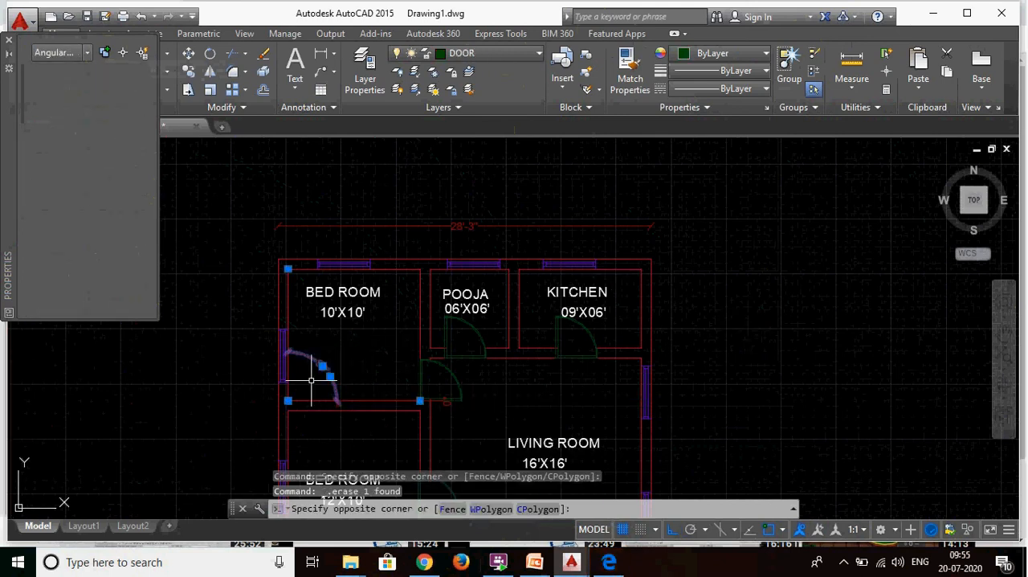
{"action": "key", "text": "Delete"}
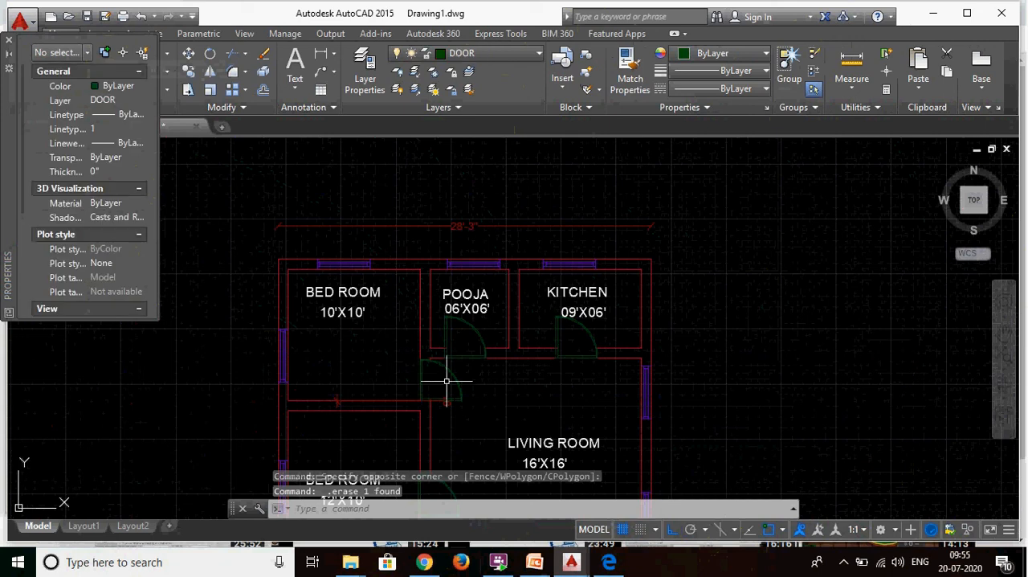
{"action": "scroll", "coordinate": [356, 402], "scroll_direction": "up", "scroll_amount": 5}
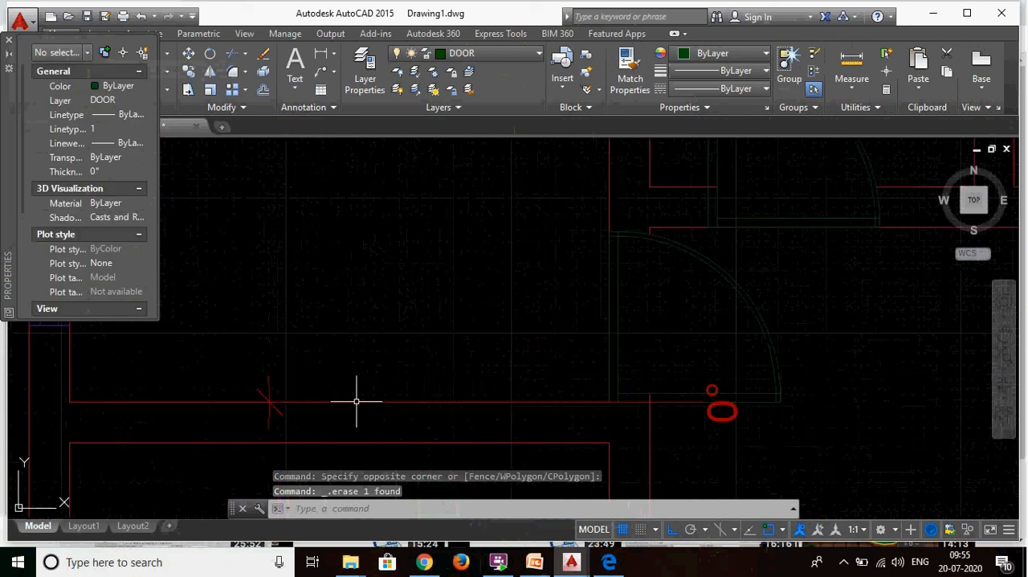
{"action": "left_click", "coordinate": [270, 399]}
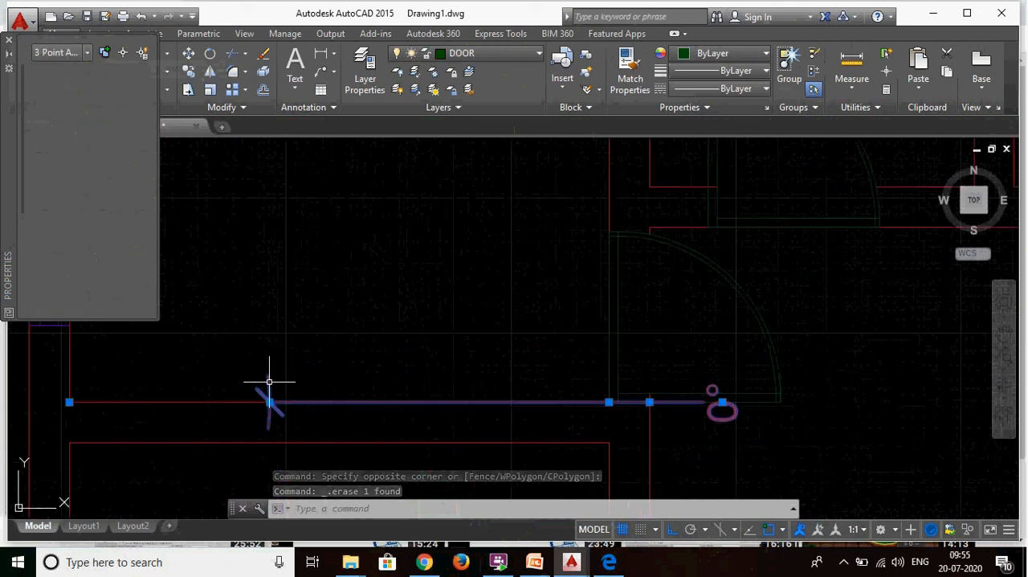
{"action": "key", "text": "Delete"}
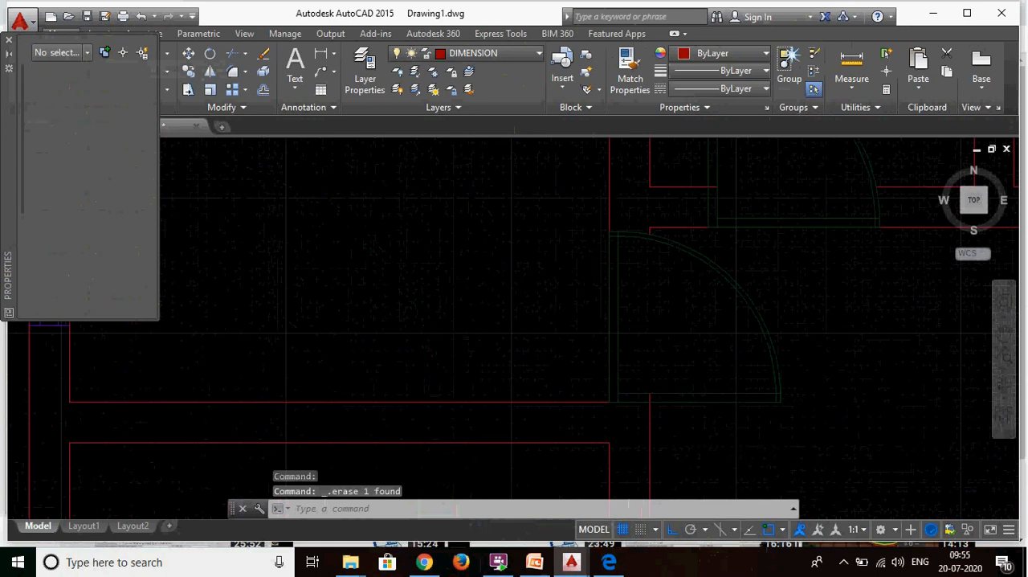
{"action": "scroll", "coordinate": [595, 400], "scroll_direction": "down", "scroll_amount": 5}
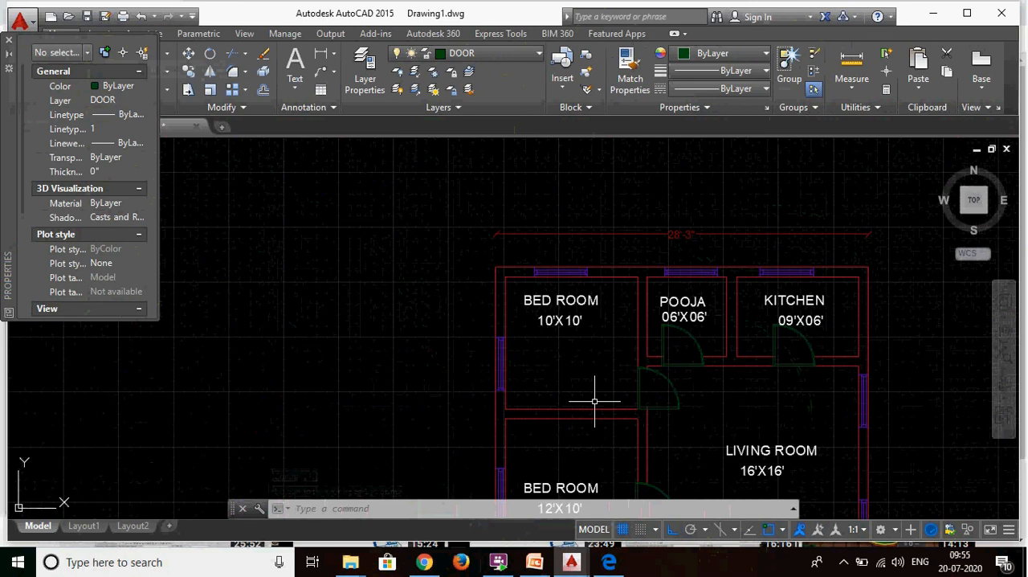
{"action": "scroll", "coordinate": [428, 209], "scroll_direction": "down", "scroll_amount": 4}
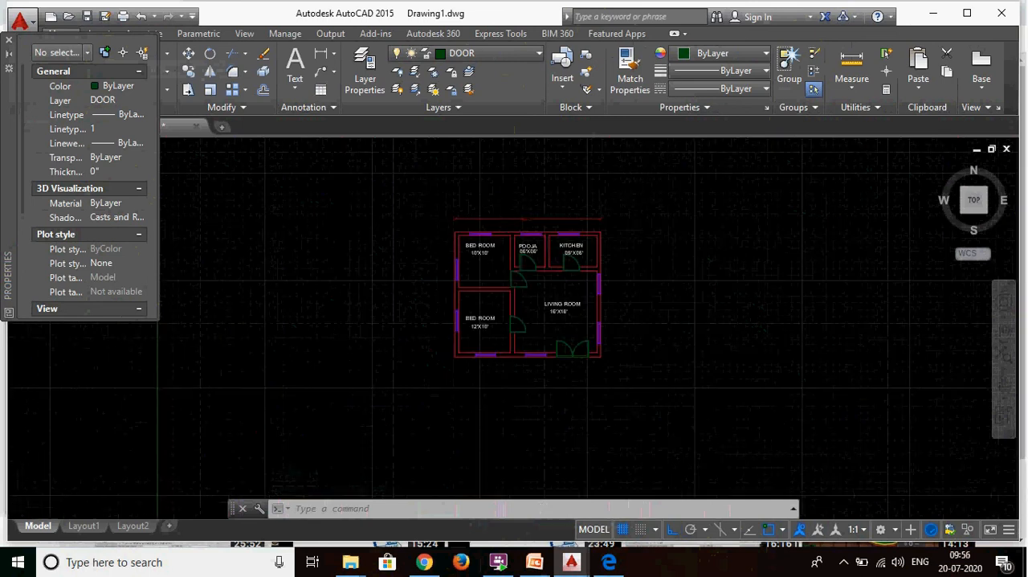
{"action": "scroll", "coordinate": [639, 202], "scroll_direction": "up", "scroll_amount": 2}
{"action": "scroll", "coordinate": [638, 202], "scroll_direction": "up", "scroll_amount": 2}
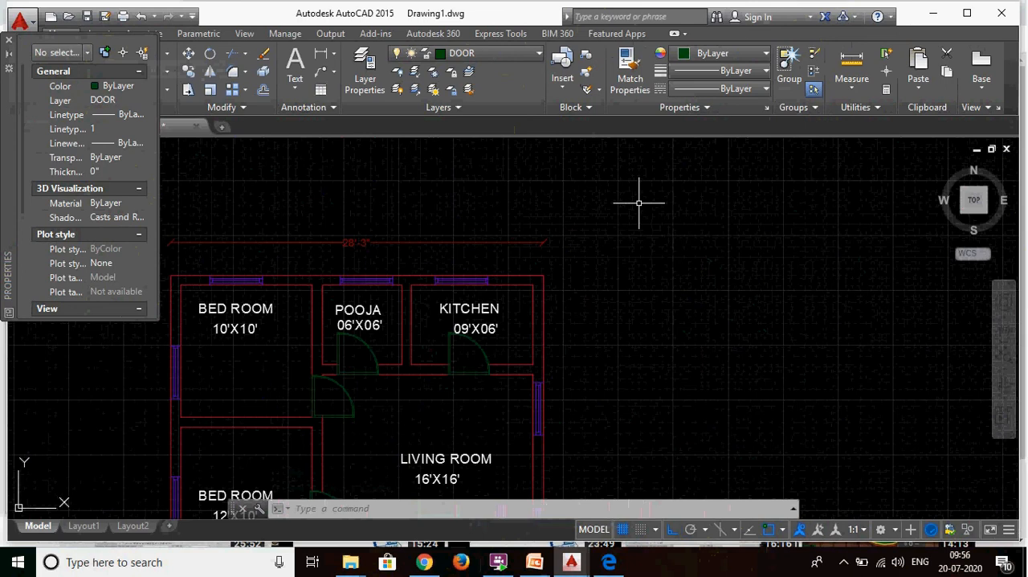
{"action": "scroll", "coordinate": [638, 211], "scroll_direction": "down", "scroll_amount": 4}
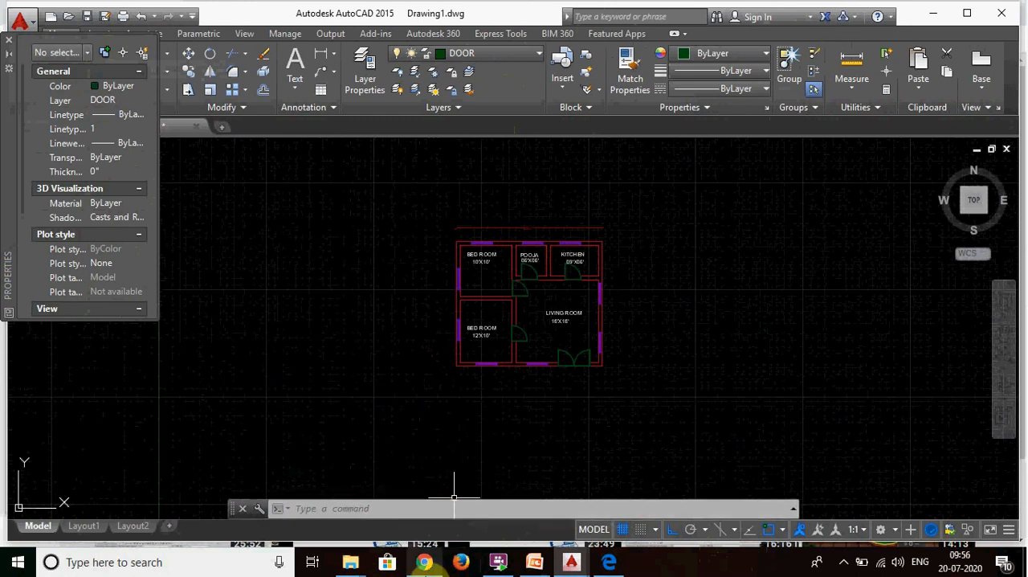
- Switch to Chrome to view the S-SQUARE CAD TECH channel's uploaded videos on YouTube
{"action": "left_click", "coordinate": [424, 562]}
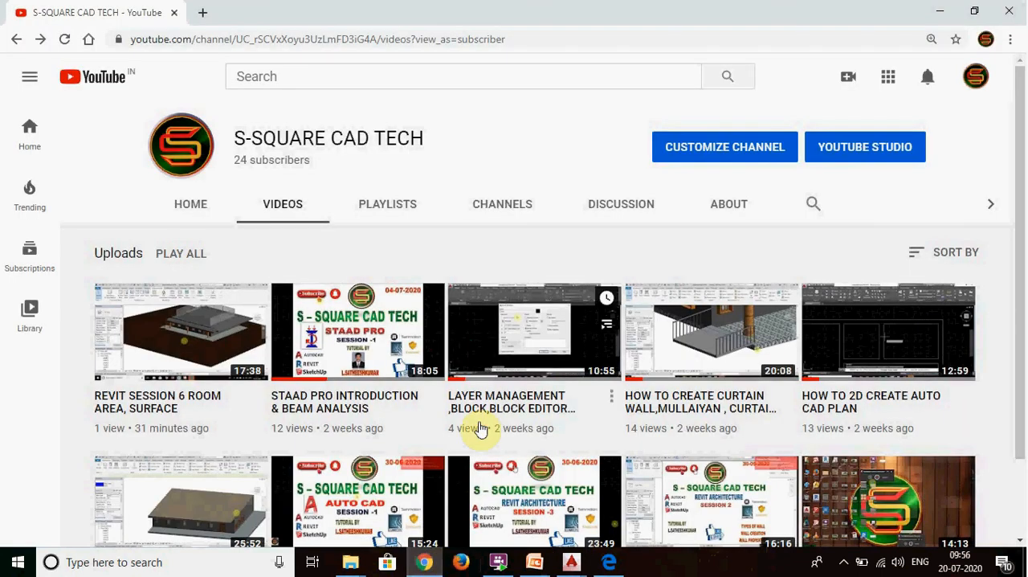